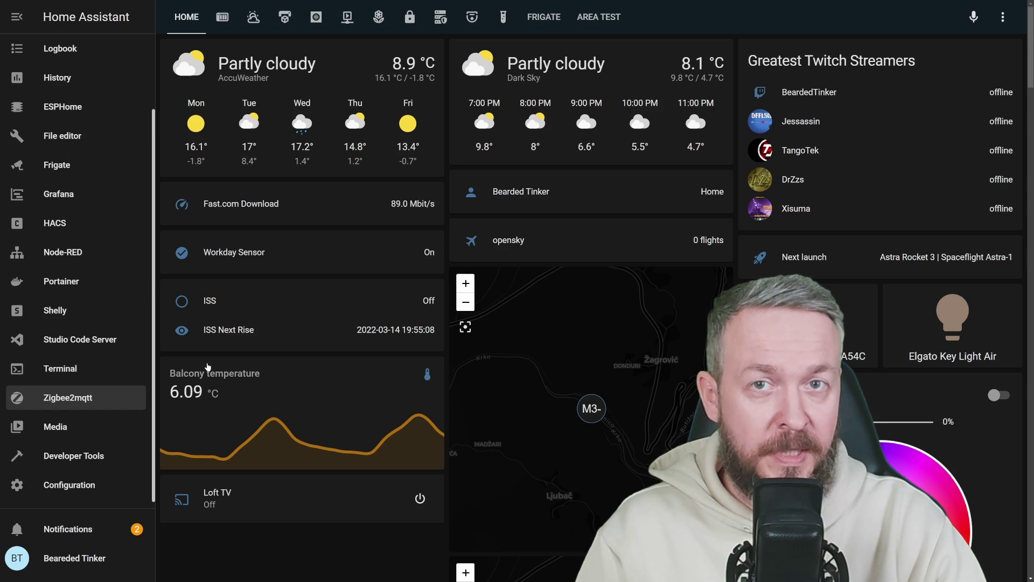
- Add the Shopping List integration from Devices & Services, then open its empty Shopping List page
{"action": "scroll", "coordinate": [74, 456], "scroll_direction": "down", "scroll_amount": 3}
{"action": "left_click", "coordinate": [84, 478]}
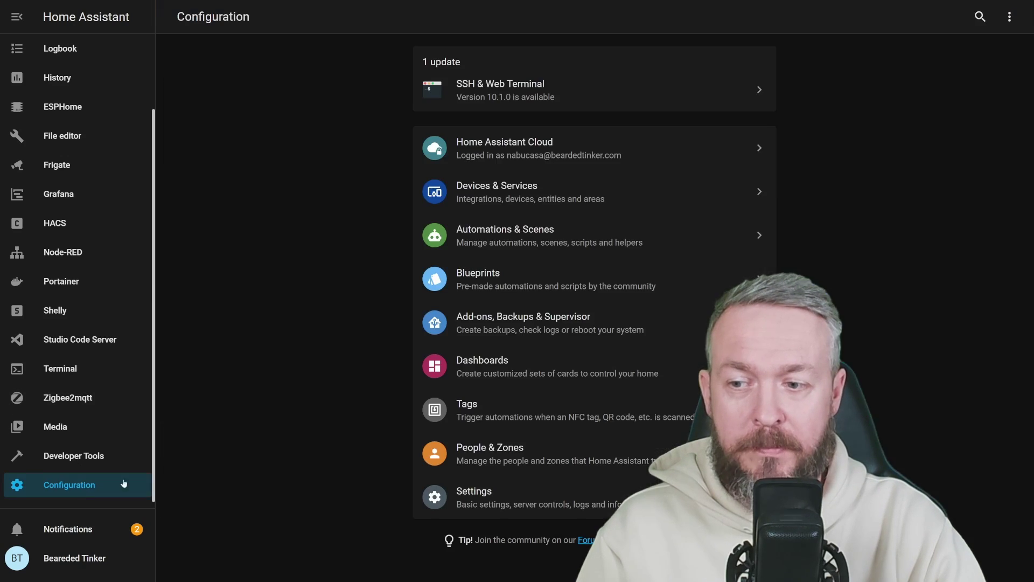
{"action": "left_click", "coordinate": [548, 213]}
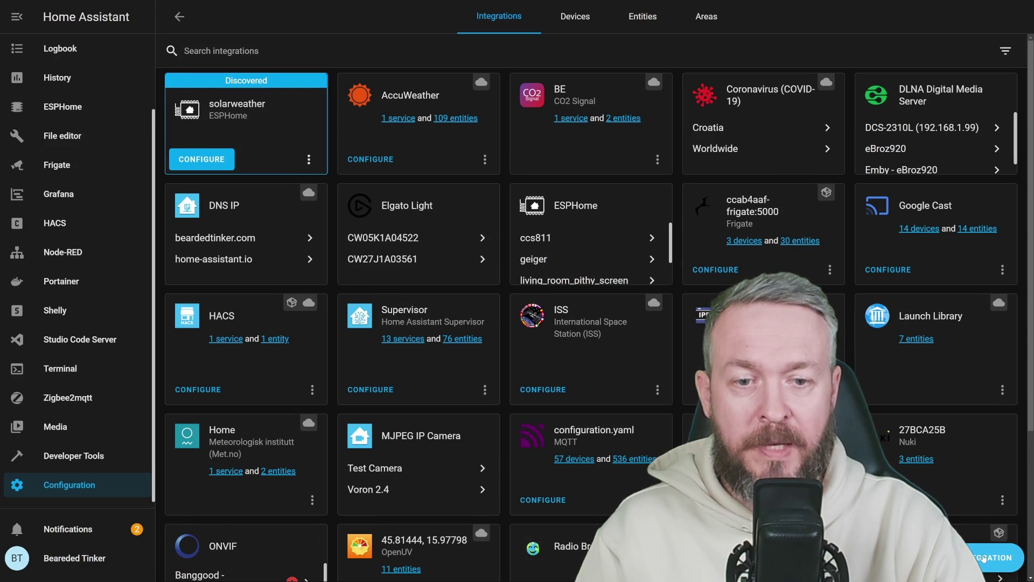
{"action": "left_click", "coordinate": [984, 558]}
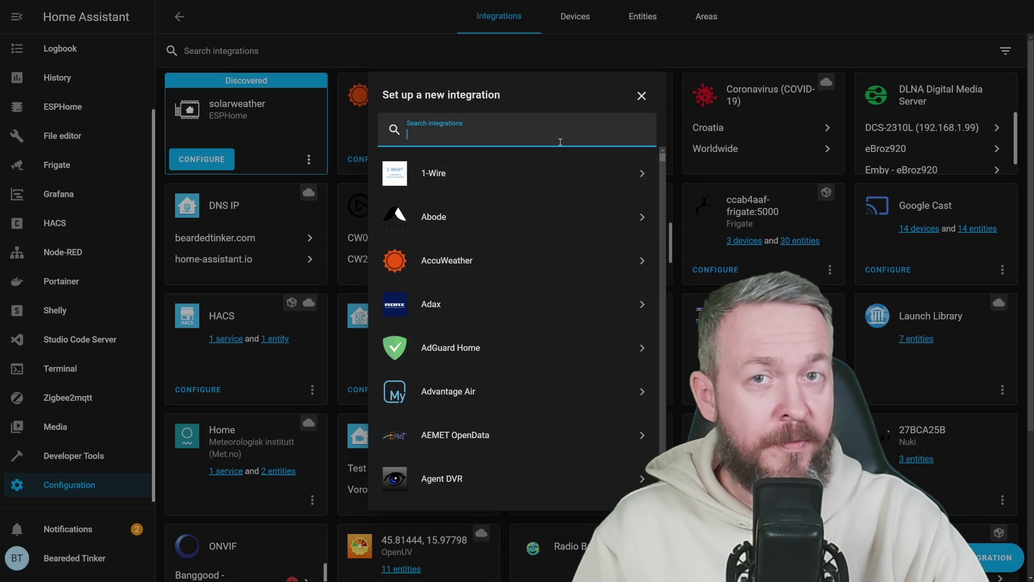
{"action": "type", "text": "shop"}
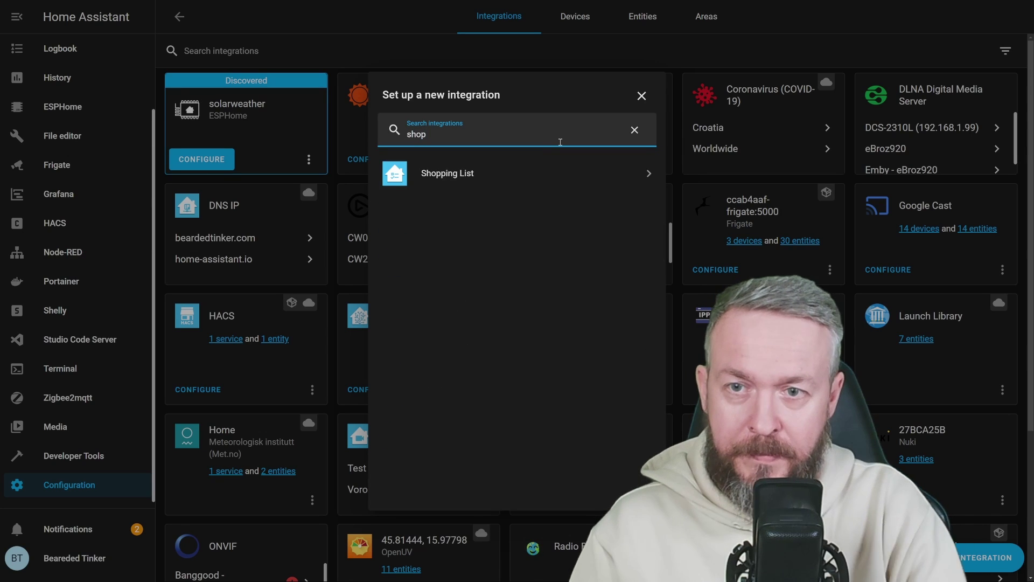
{"action": "left_click", "coordinate": [506, 177]}
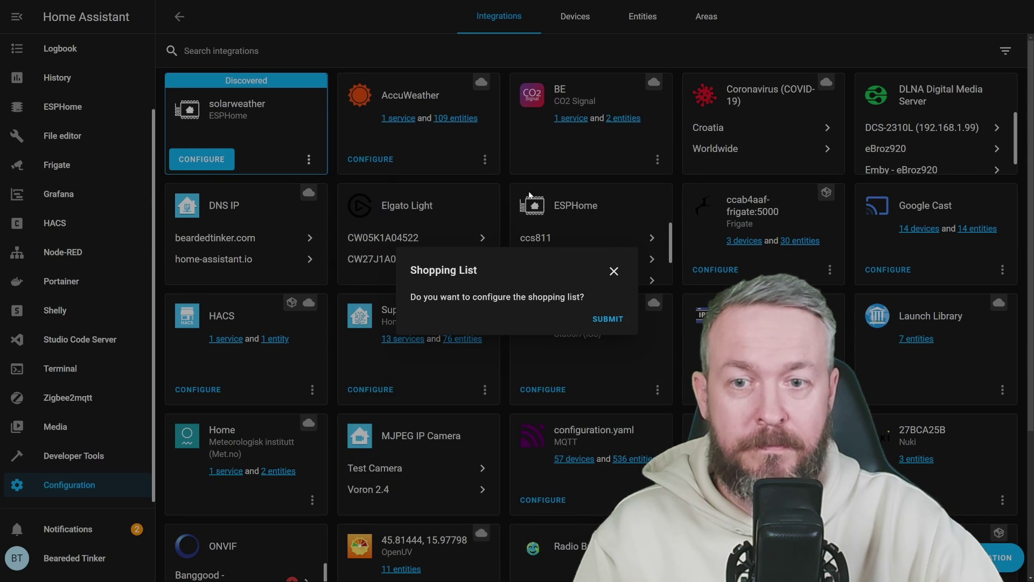
{"action": "left_click", "coordinate": [601, 325]}
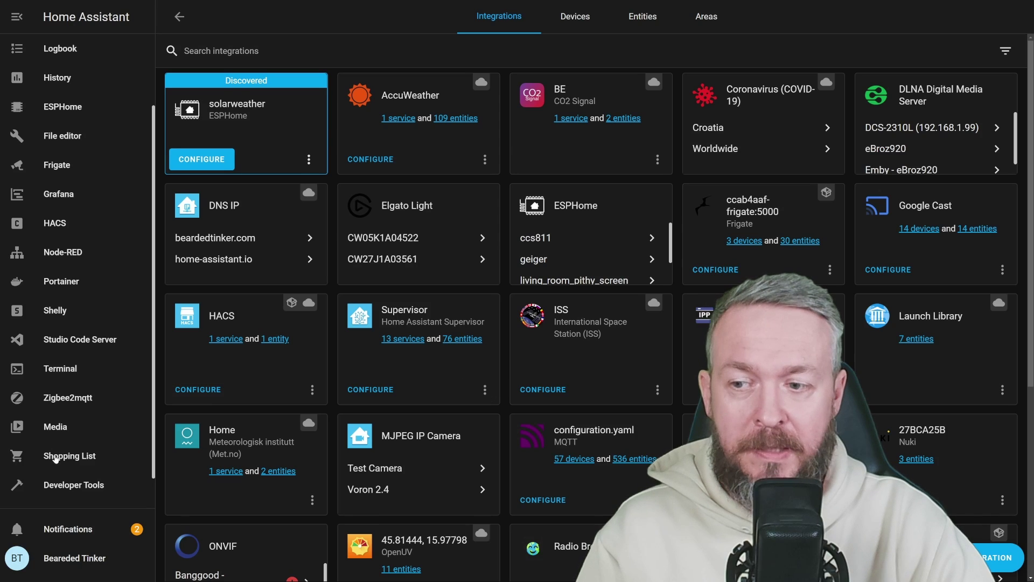
{"action": "left_click", "coordinate": [60, 460]}
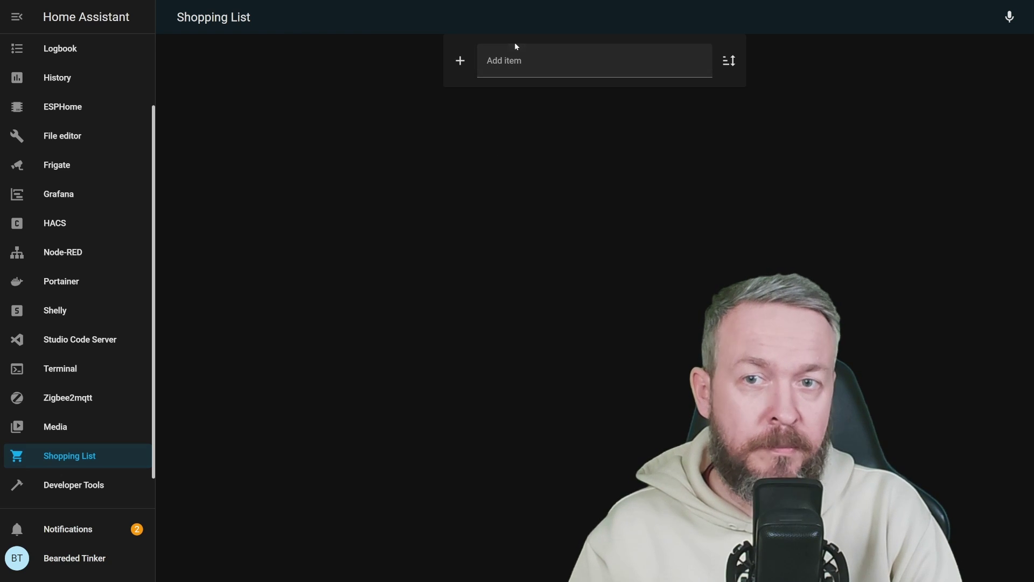
- Add Milk, Bread, Soft drink and Subscribe to the shopping list
{"action": "left_click", "coordinate": [512, 58]}
{"action": "type", "text": "Milk"}
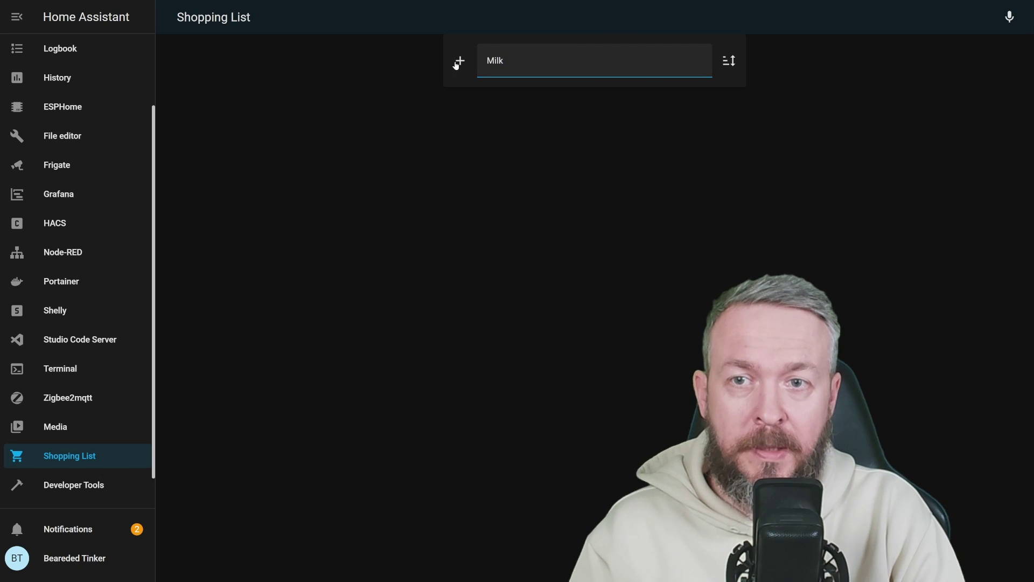
{"action": "left_click", "coordinate": [460, 61]}
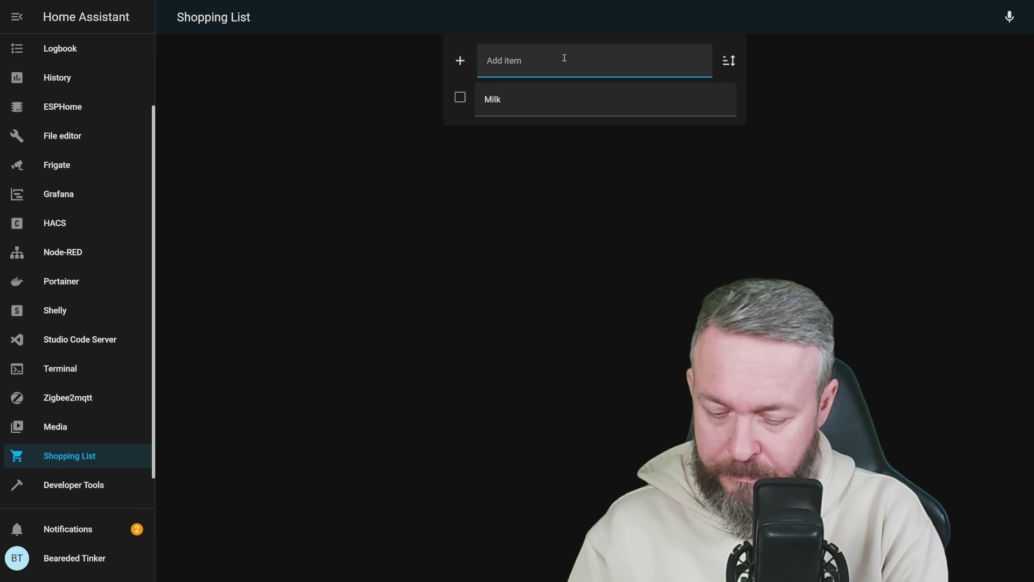
{"action": "type", "text": "Bread"}
{"action": "left_click", "coordinate": [462, 58]}
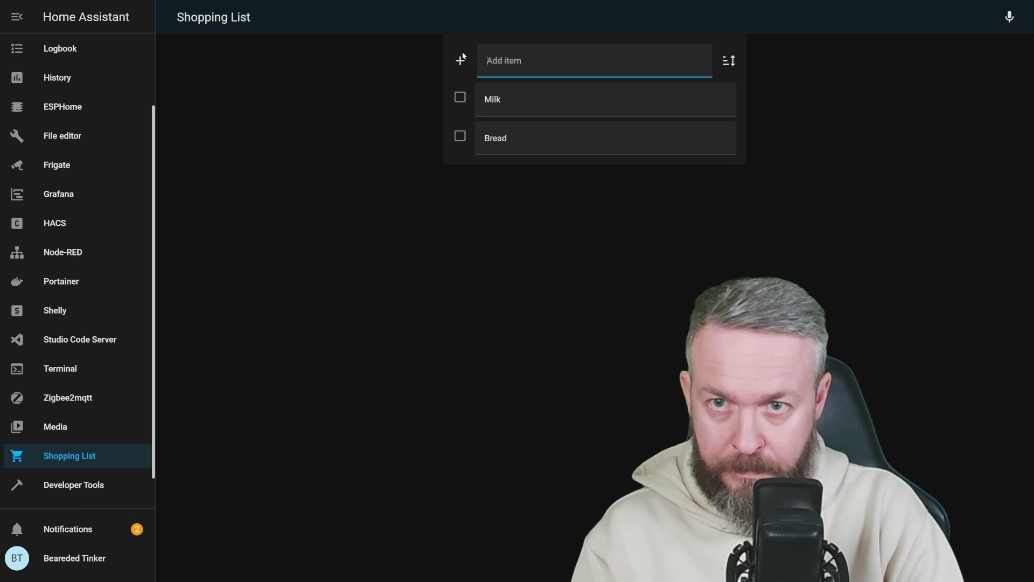
{"action": "type", "text": "Soft "}
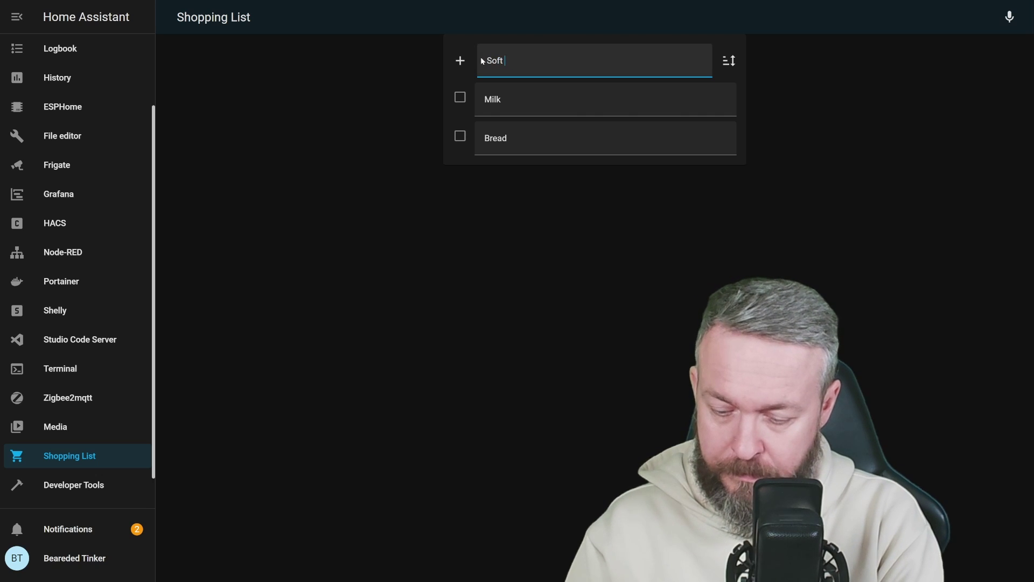
{"action": "type", "text": "drink"}
{"action": "key", "text": "Return"}
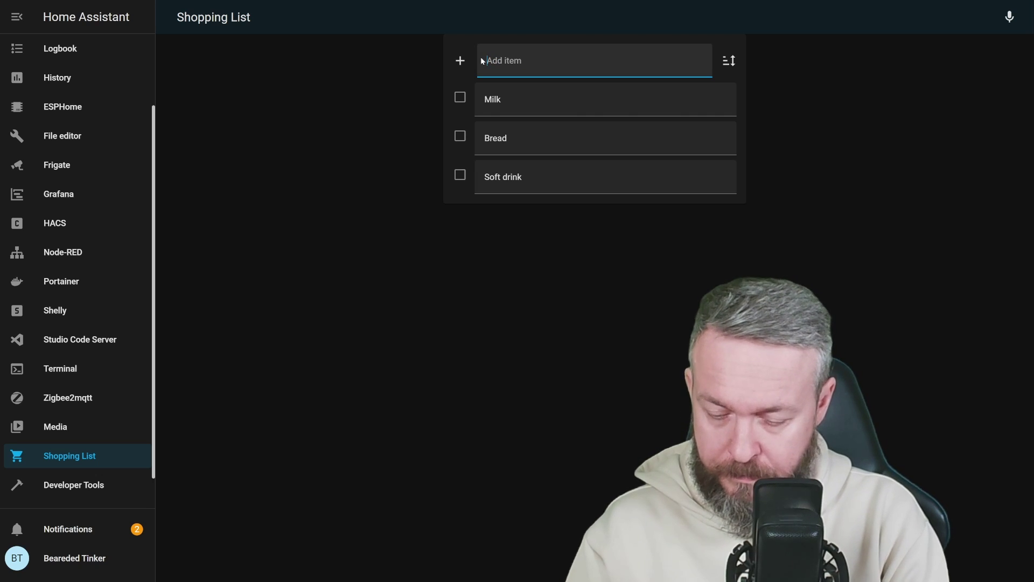
{"action": "type", "text": "Subscri"}
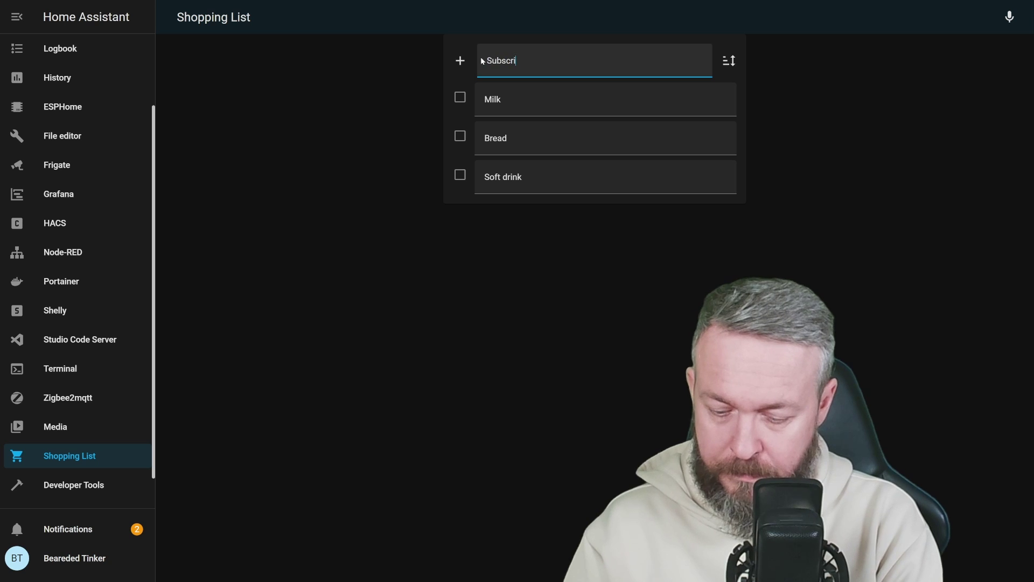
{"action": "type", "text": "be"}
{"action": "key", "text": "Return"}
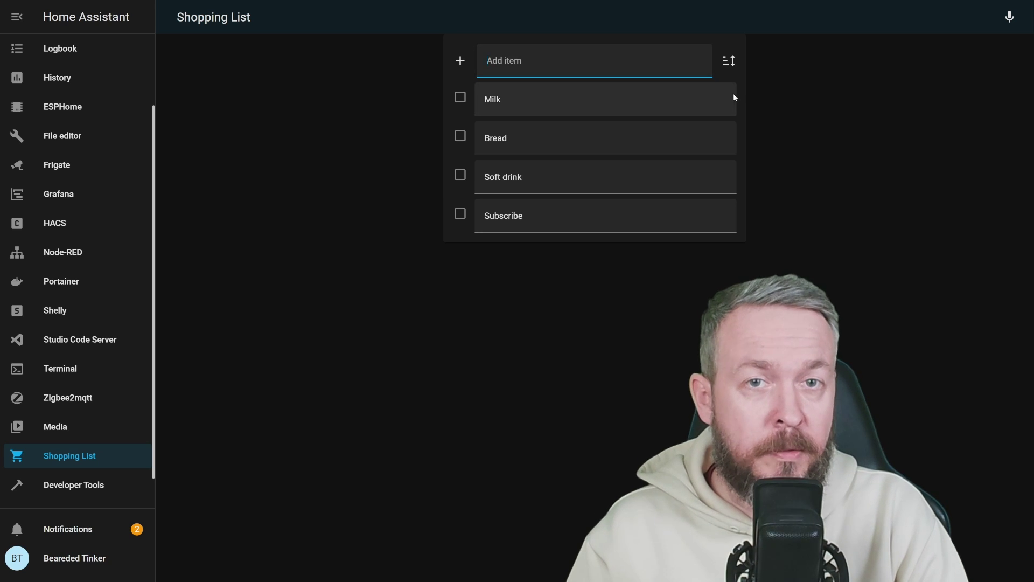
- Reorder the list to Subscribe, Milk, Soft drink, Bread
{"action": "left_click", "coordinate": [729, 61]}
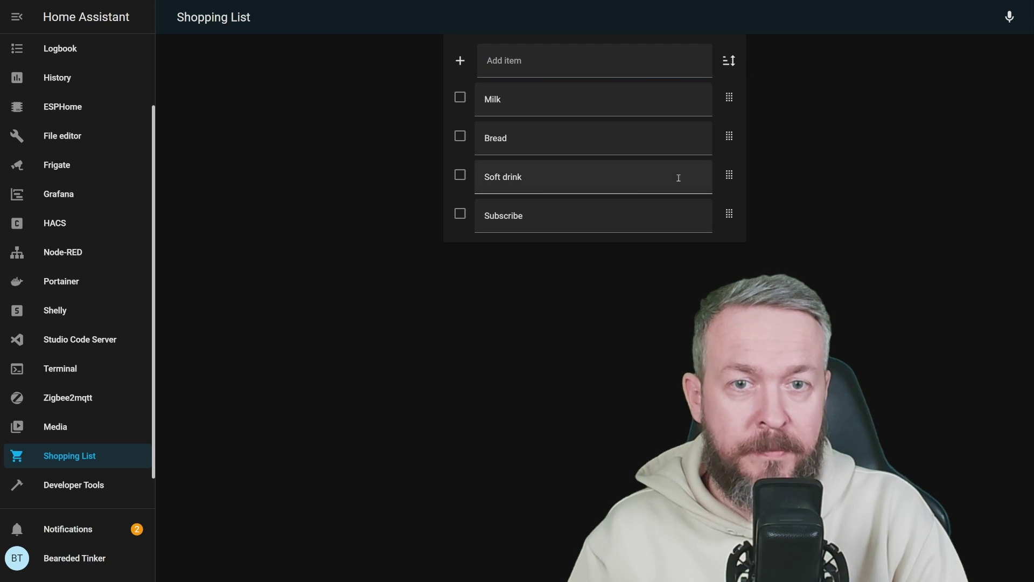
{"action": "left_click_drag", "start_coordinate": [729, 136], "coordinate": [729, 176]}
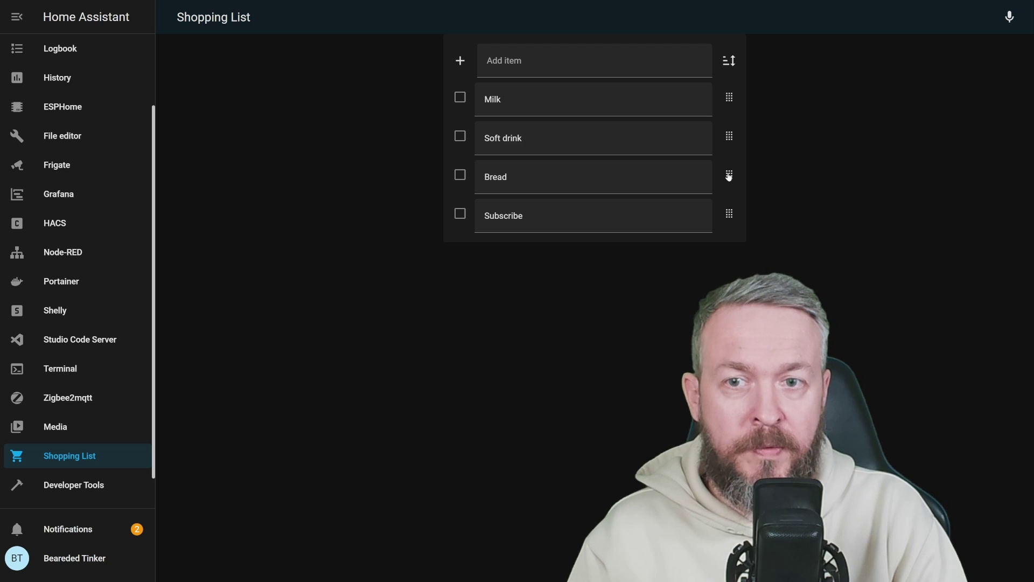
{"action": "left_click_drag", "start_coordinate": [730, 214], "coordinate": [730, 97]}
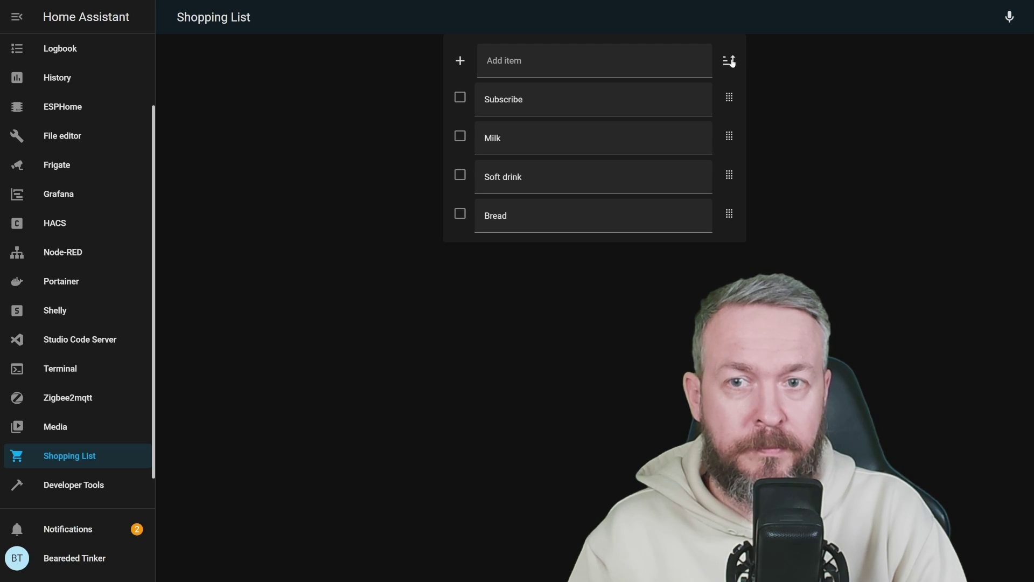
{"action": "left_click", "coordinate": [733, 63]}
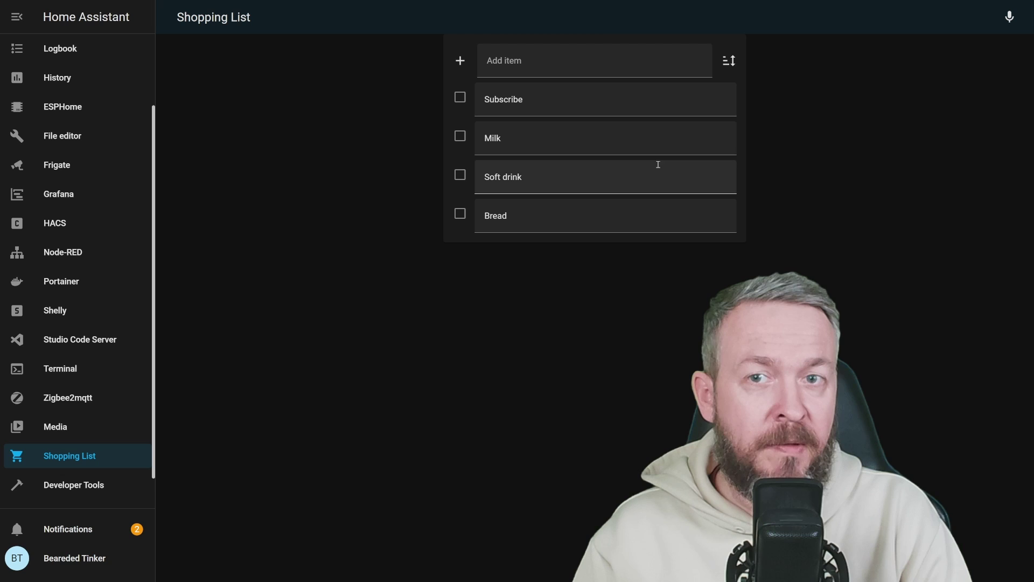
- Tick and untick Subscribe, then check off Milk and Soft drink and clear them
{"action": "left_click", "coordinate": [460, 97]}
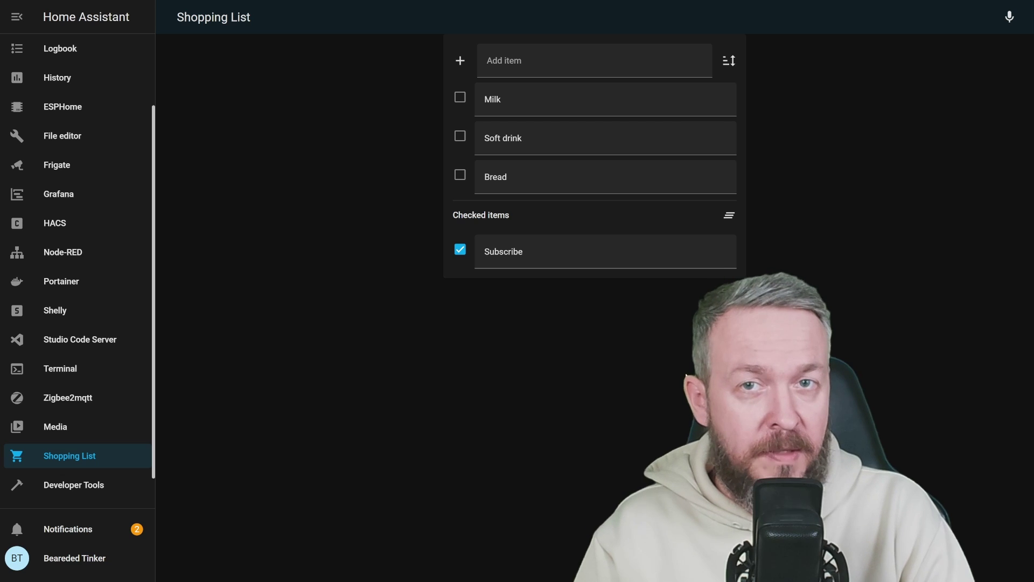
{"action": "left_click", "coordinate": [460, 249]}
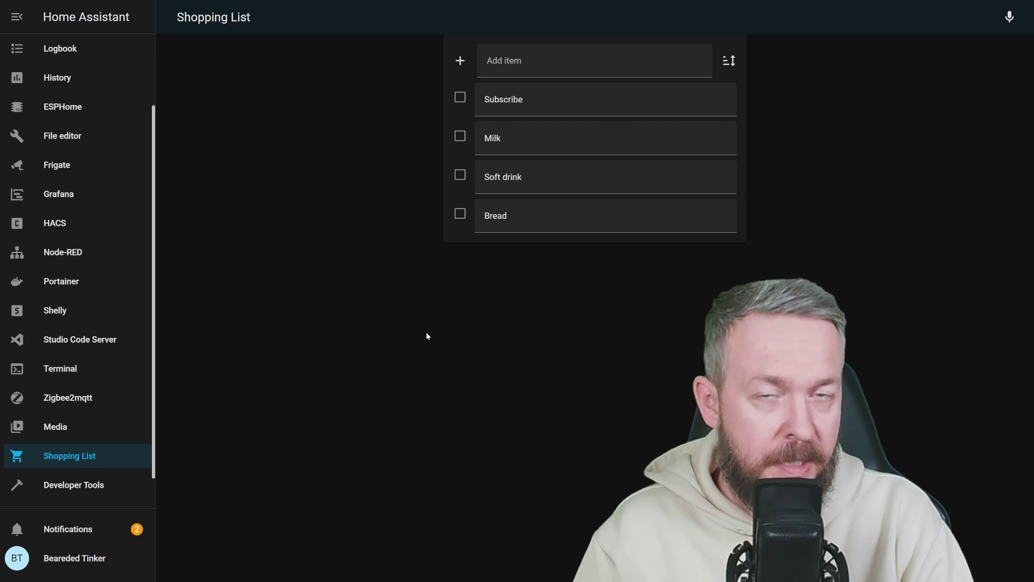
{"action": "left_click", "coordinate": [460, 136]}
{"action": "left_click", "coordinate": [460, 176]}
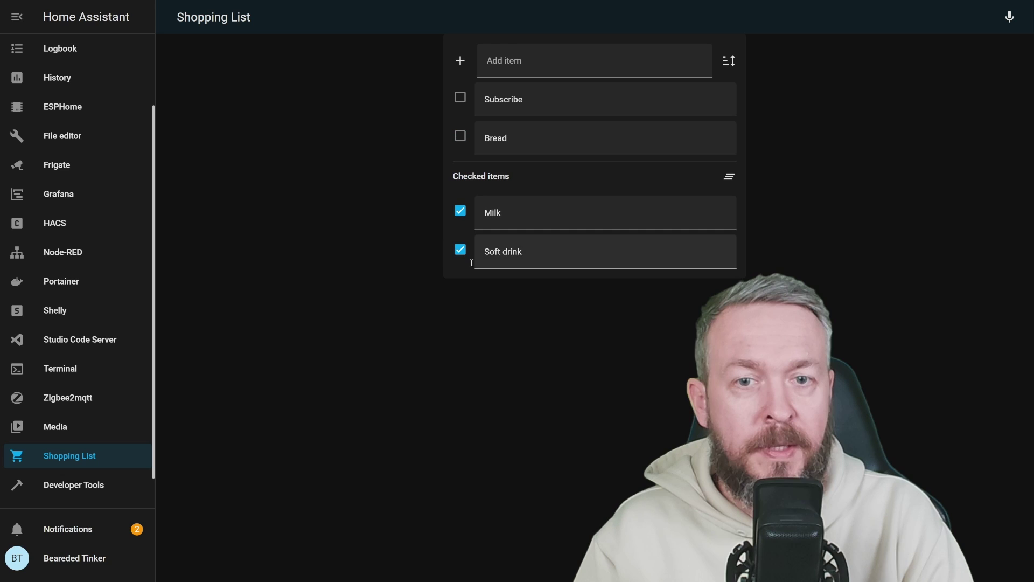
{"action": "left_click", "coordinate": [730, 177]}
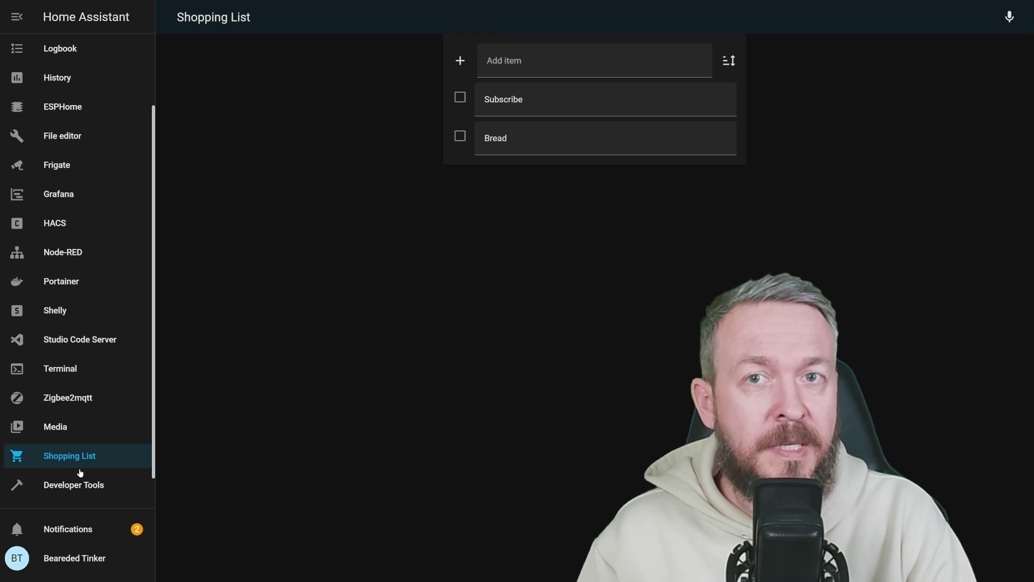
- Go to the Overview dashboard's Plant view and enter dashboard edit mode
{"action": "scroll", "coordinate": [137, 97], "scroll_direction": "up", "scroll_amount": 3}
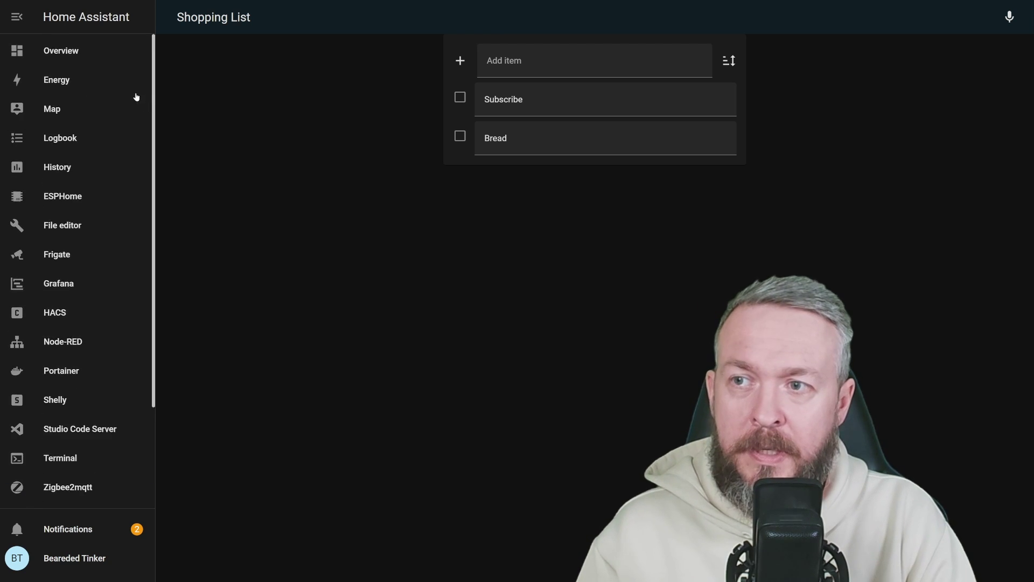
{"action": "left_click", "coordinate": [109, 50]}
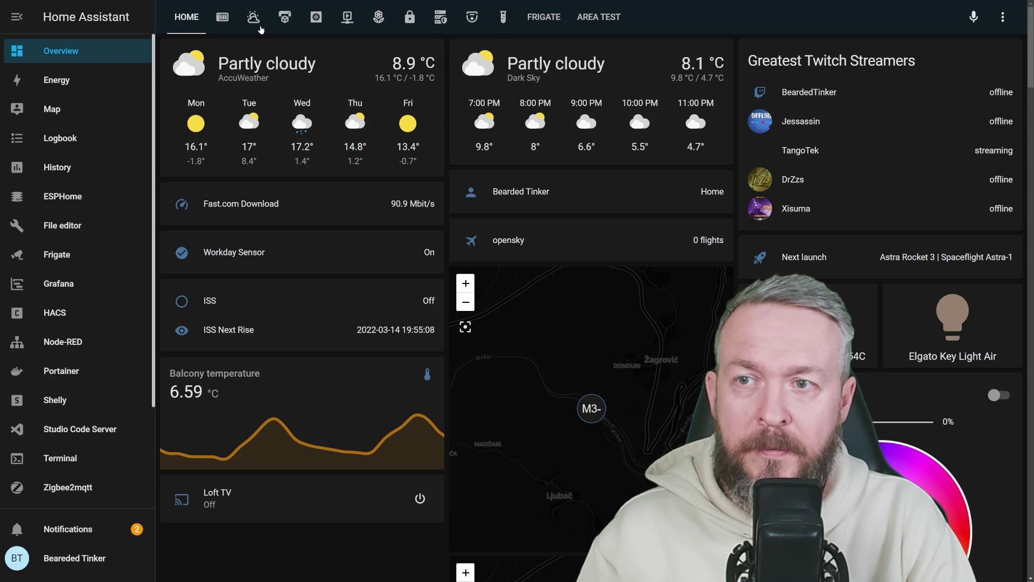
{"action": "left_click", "coordinate": [380, 20]}
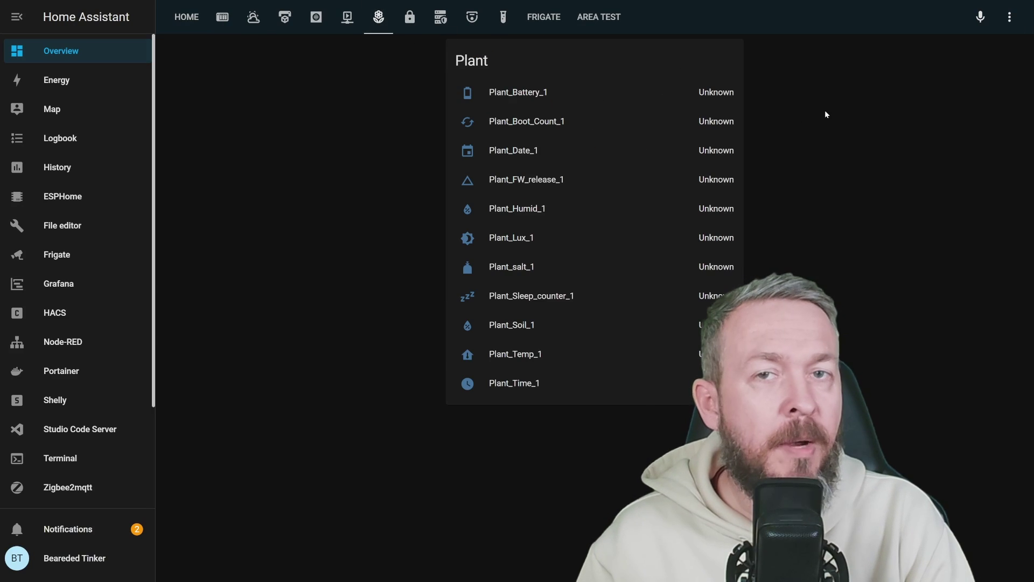
{"action": "left_click", "coordinate": [1010, 16]}
{"action": "left_click", "coordinate": [983, 51]}
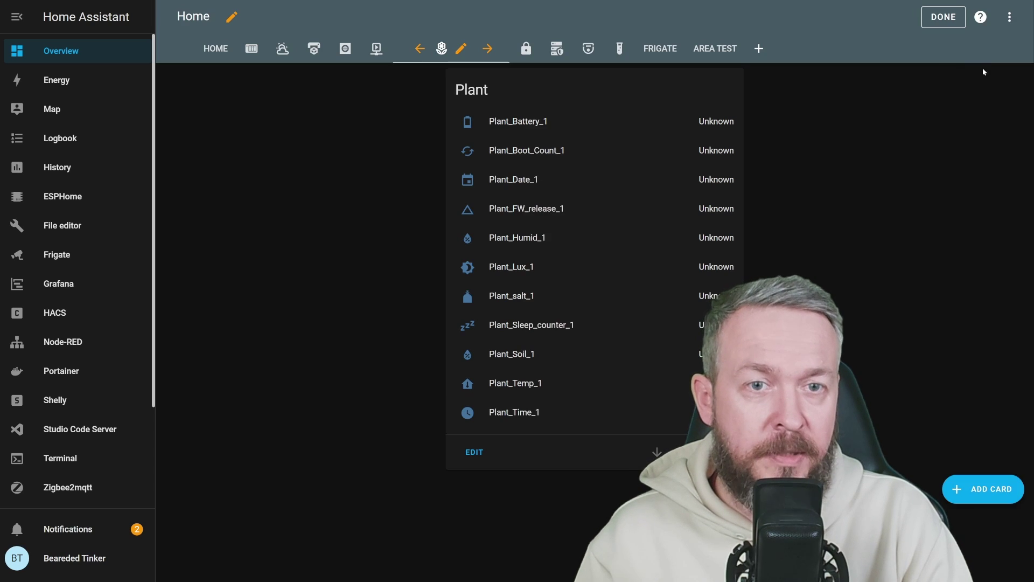
- Add a Shopping List card titled 'Store', leaving the theme unchanged, and save it
{"action": "left_click", "coordinate": [985, 487]}
{"action": "left_click", "coordinate": [555, 105]}
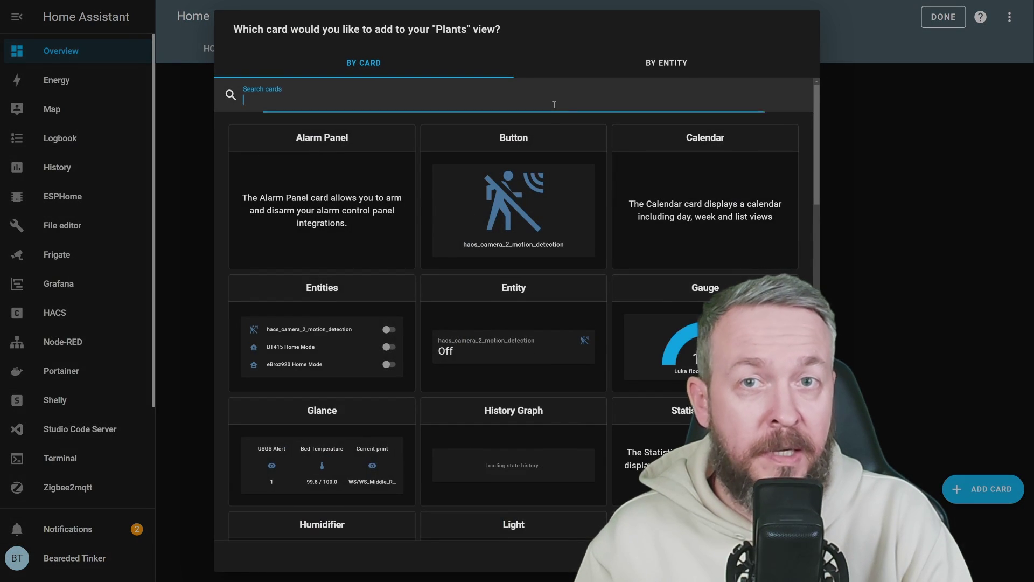
{"action": "type", "text": "sho"}
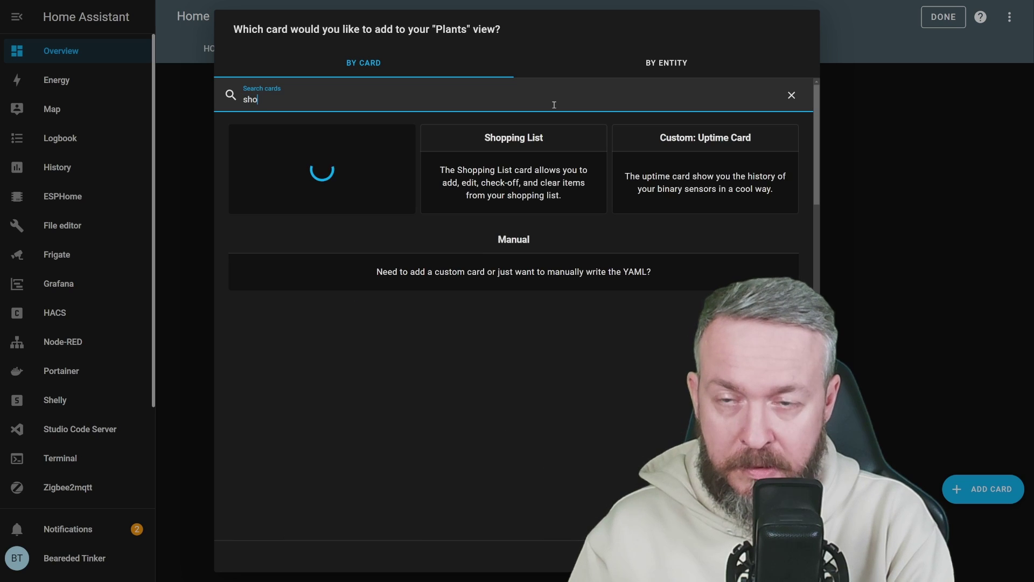
{"action": "left_click", "coordinate": [521, 156]}
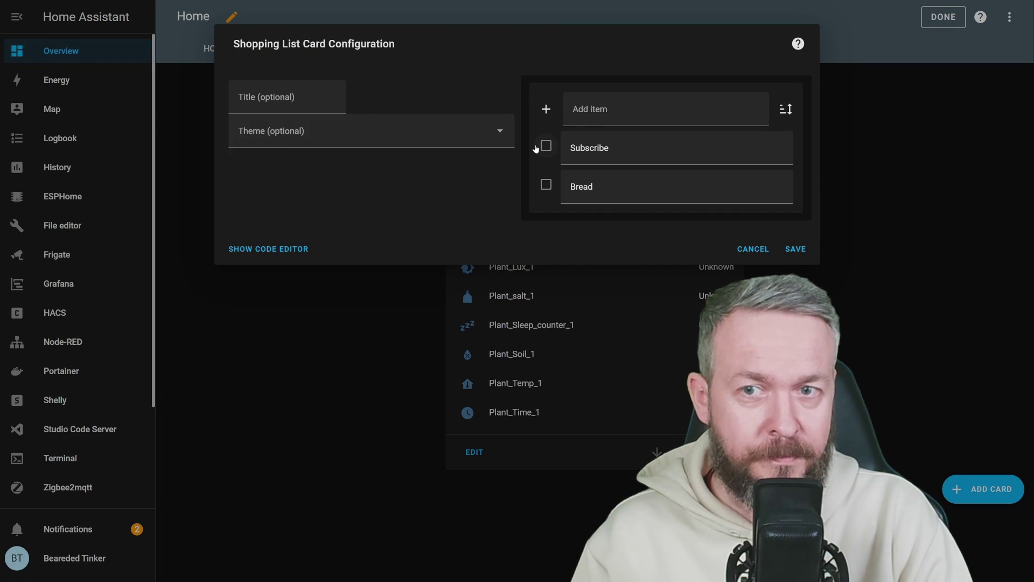
{"action": "left_click", "coordinate": [294, 99]}
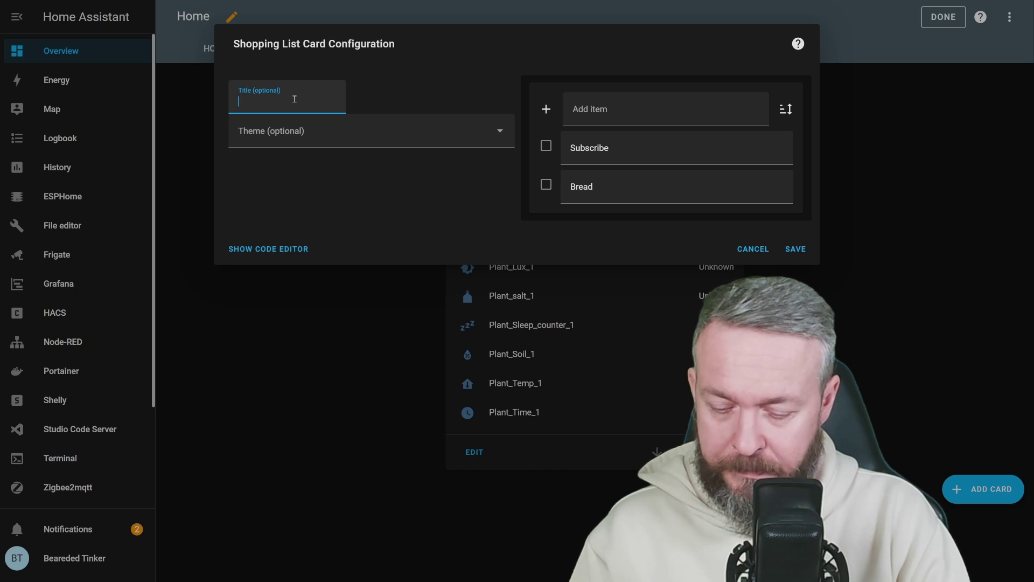
{"action": "type", "text": "Store"}
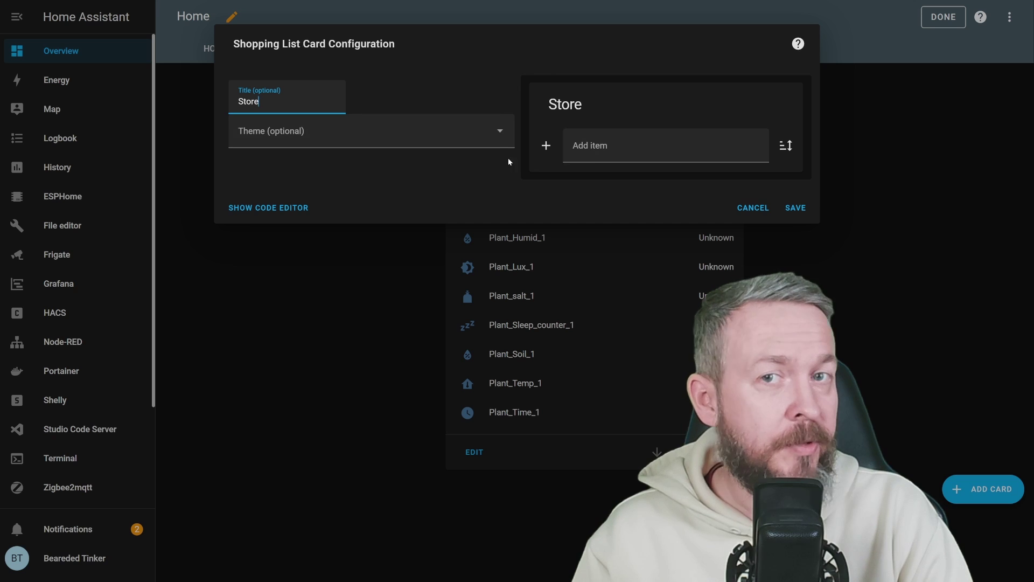
{"action": "left_click", "coordinate": [499, 139]}
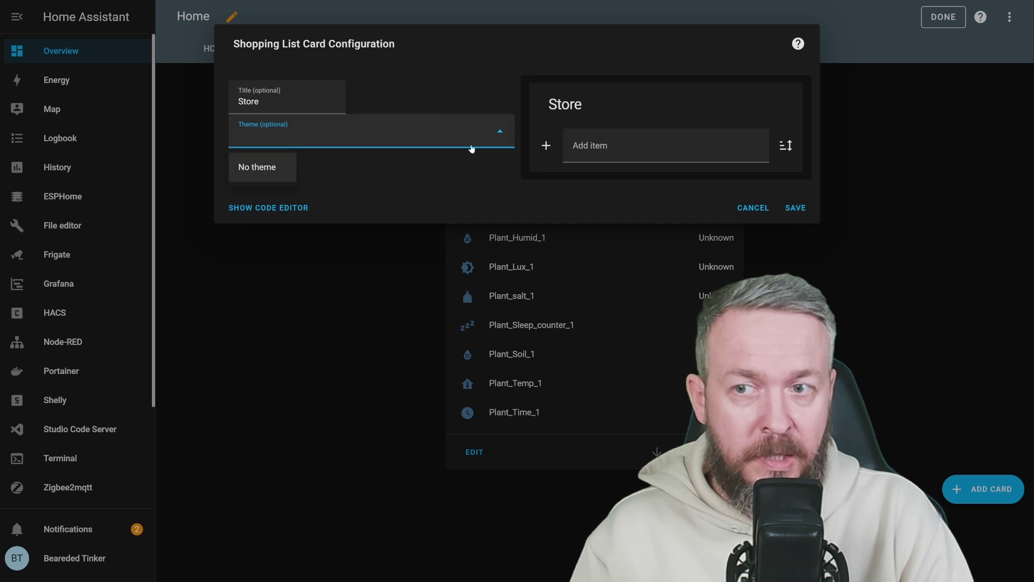
{"action": "left_click", "coordinate": [424, 193]}
{"action": "left_click", "coordinate": [803, 208]}
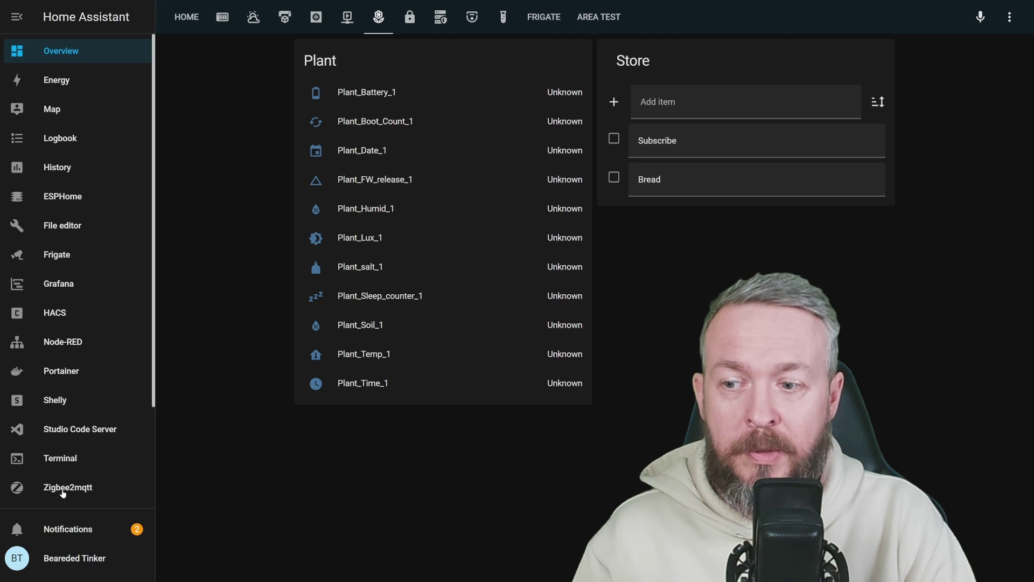
- Open the full Shopping List page, then return to the Overview Plant view with the Store card
{"action": "scroll", "coordinate": [57, 455], "scroll_direction": "down", "scroll_amount": 2}
{"action": "left_click", "coordinate": [60, 427]}
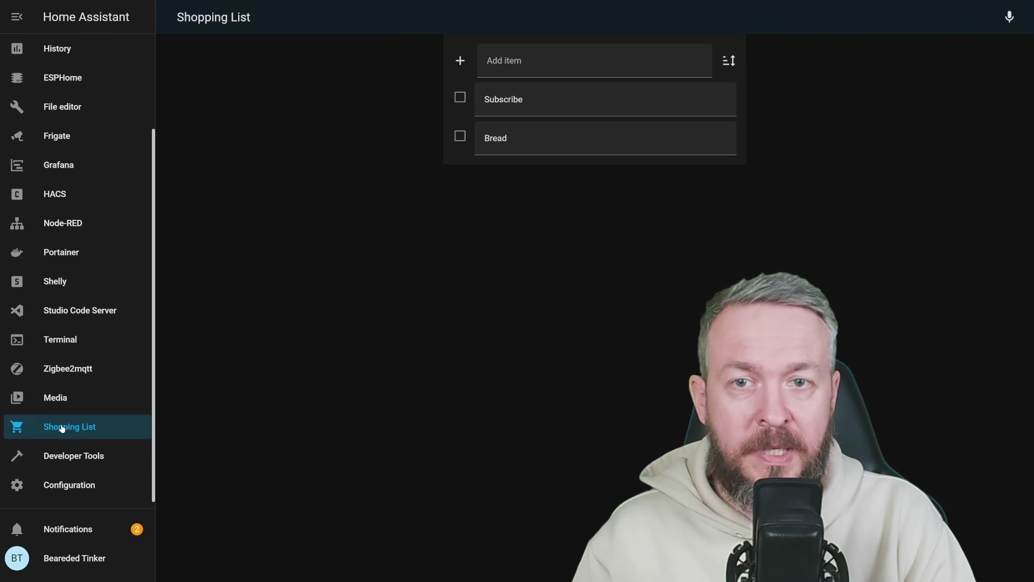
{"action": "scroll", "coordinate": [76, 50], "scroll_direction": "up", "scroll_amount": 2}
{"action": "scroll", "coordinate": [79, 30], "scroll_direction": "up", "scroll_amount": 1}
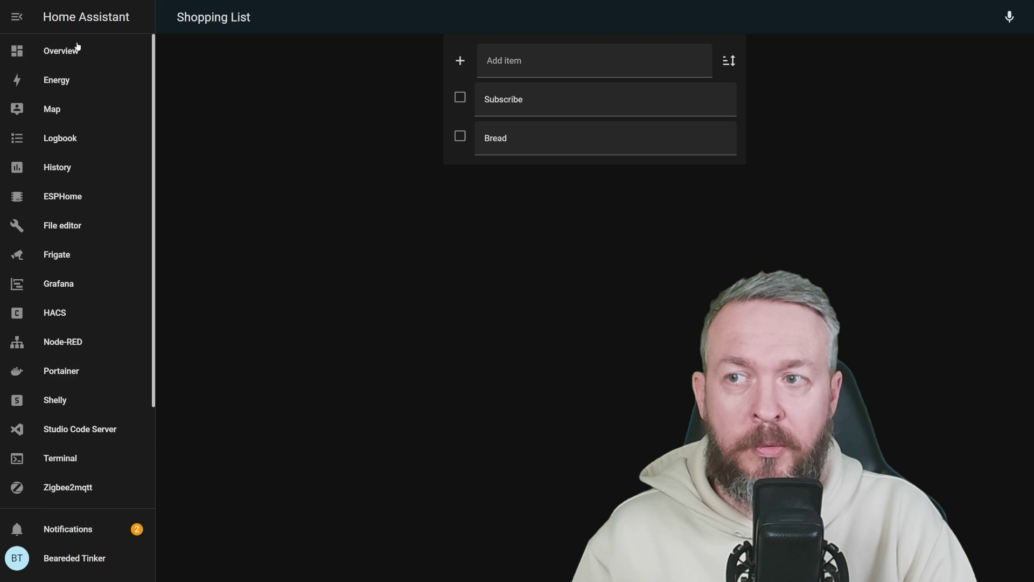
{"action": "left_click", "coordinate": [77, 46]}
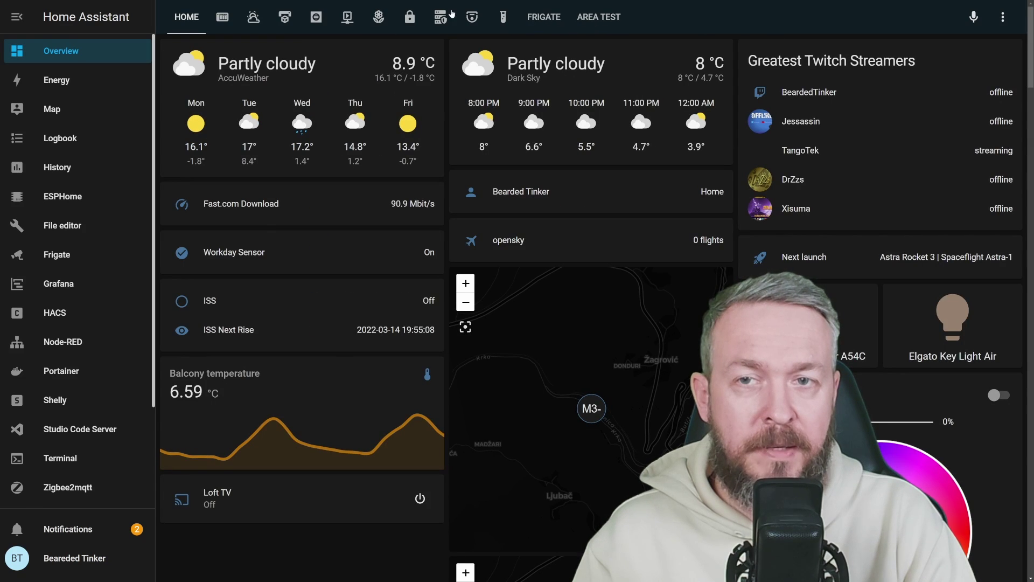
{"action": "left_click", "coordinate": [379, 17]}
- Add Milk and Bread on the Store card, tick off both Bread items and clear them
{"action": "left_click", "coordinate": [685, 101]}
{"action": "type", "text": "Milk"}
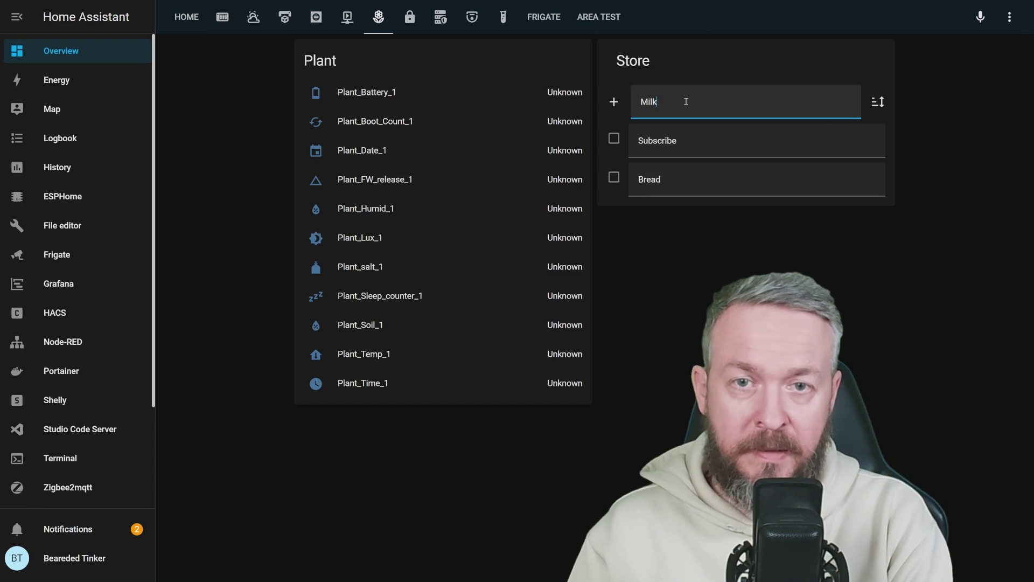
{"action": "key", "text": "Return"}
{"action": "type", "text": "Bread"}
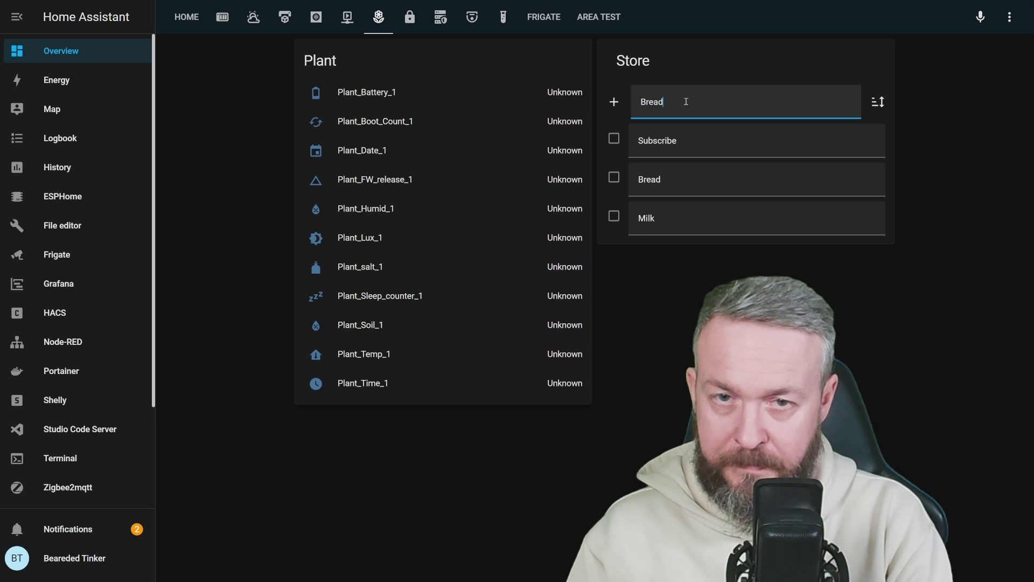
{"action": "key", "text": "Return"}
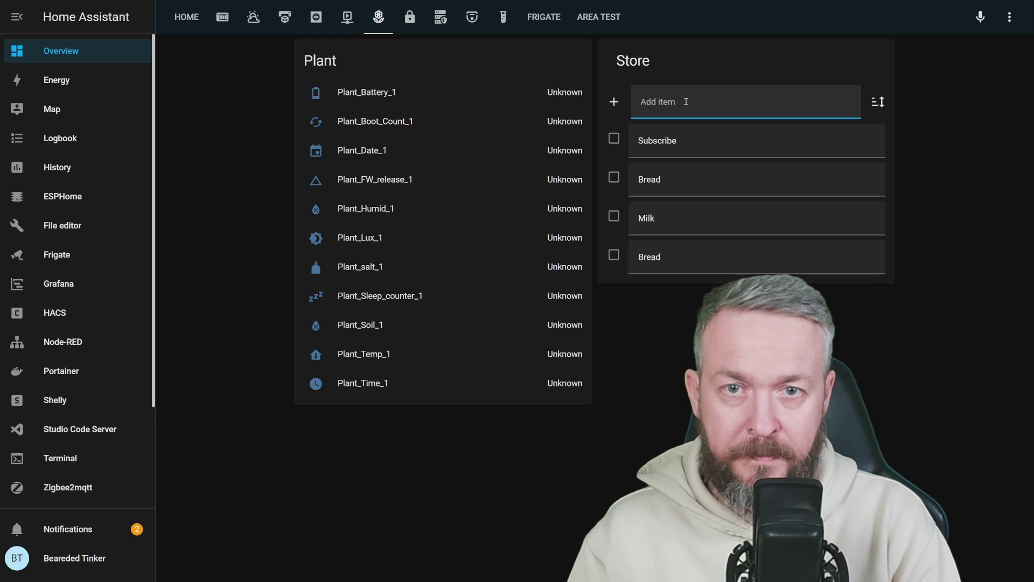
{"action": "left_click", "coordinate": [614, 178]}
{"action": "left_click", "coordinate": [613, 216]}
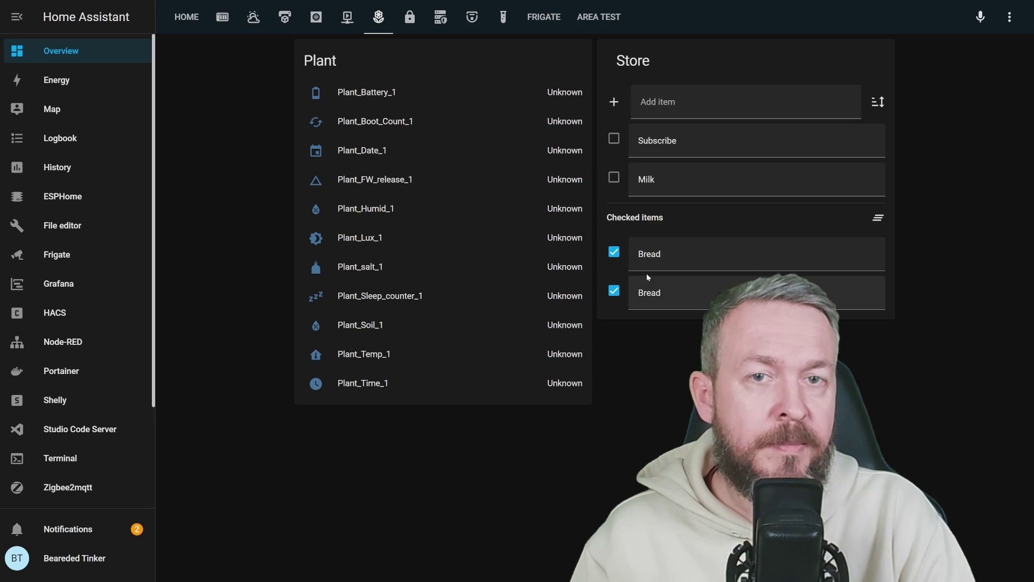
{"action": "left_click", "coordinate": [871, 222]}
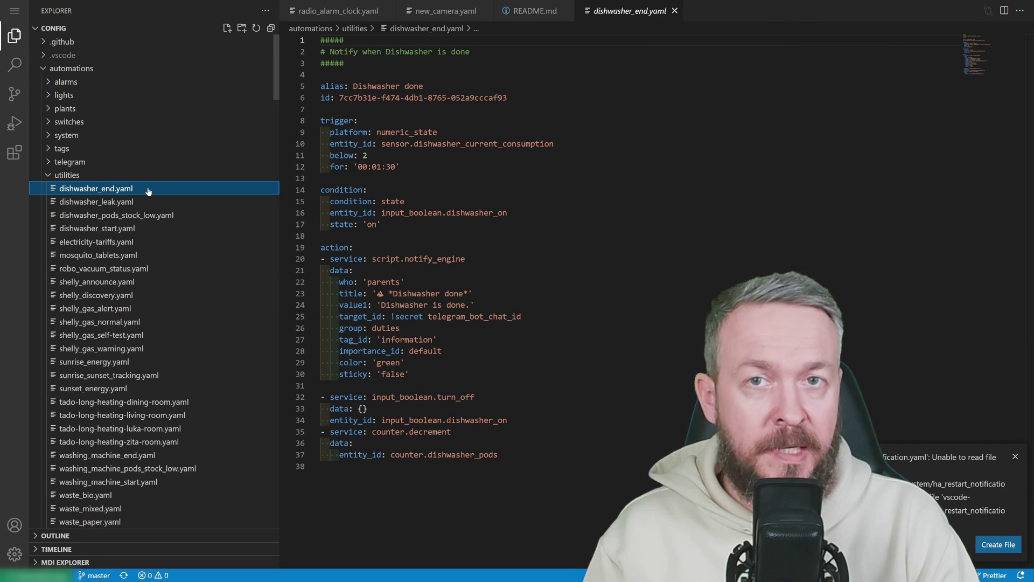
{"action": "mouse_move", "coordinate": [386, 170]}
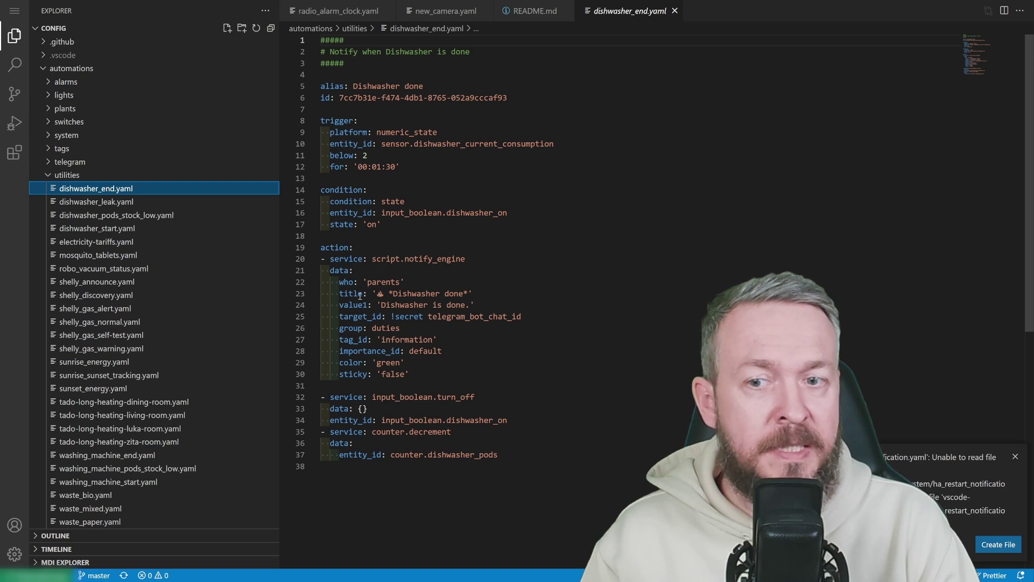
{"action": "scroll", "coordinate": [360, 296], "scroll_direction": "down", "scroll_amount": 4}
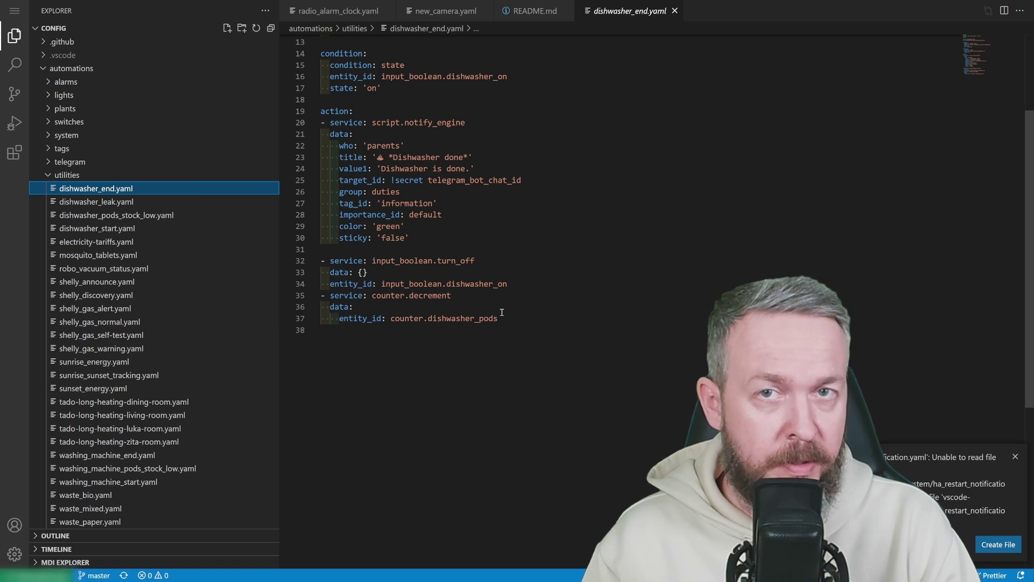
- Open dishwasher_pods_stock_low.yaml under automations/utilities in the Explorer
{"action": "left_click", "coordinate": [110, 215]}
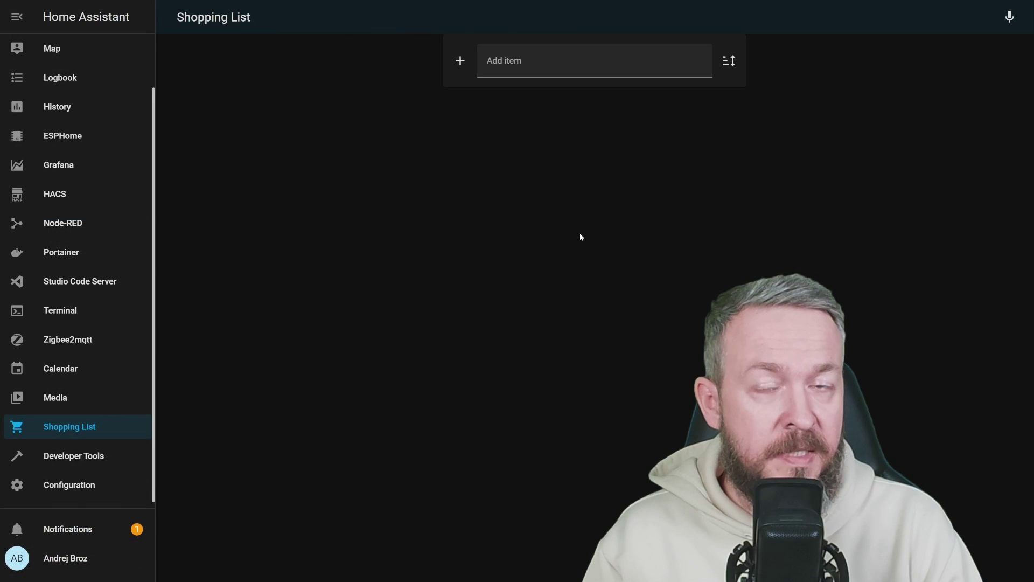
- Filter the automations by 'sto' and open the Restock diswasher pods run trace
{"action": "left_click", "coordinate": [107, 484]}
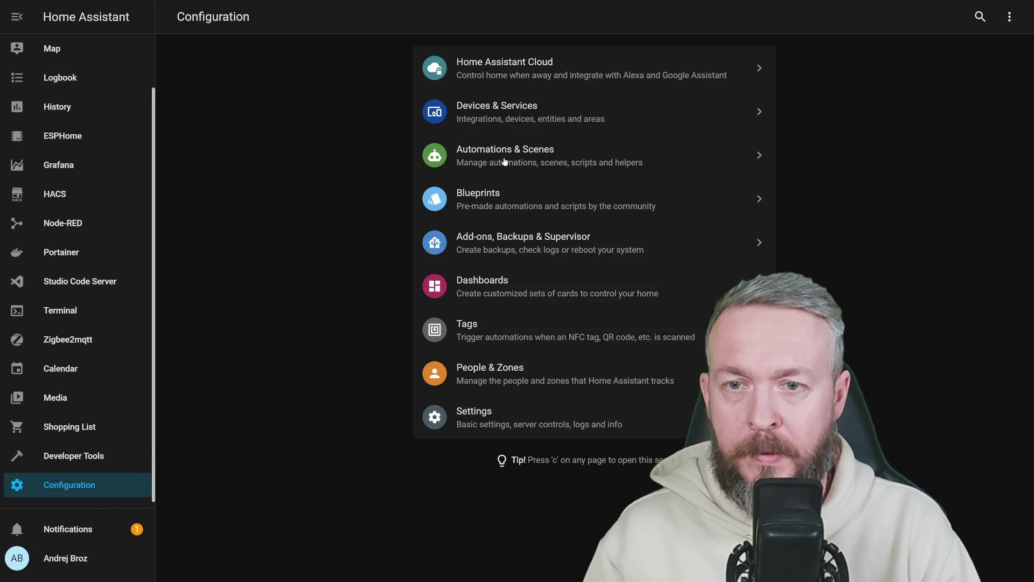
{"action": "left_click", "coordinate": [503, 162]}
{"action": "left_click", "coordinate": [503, 60]}
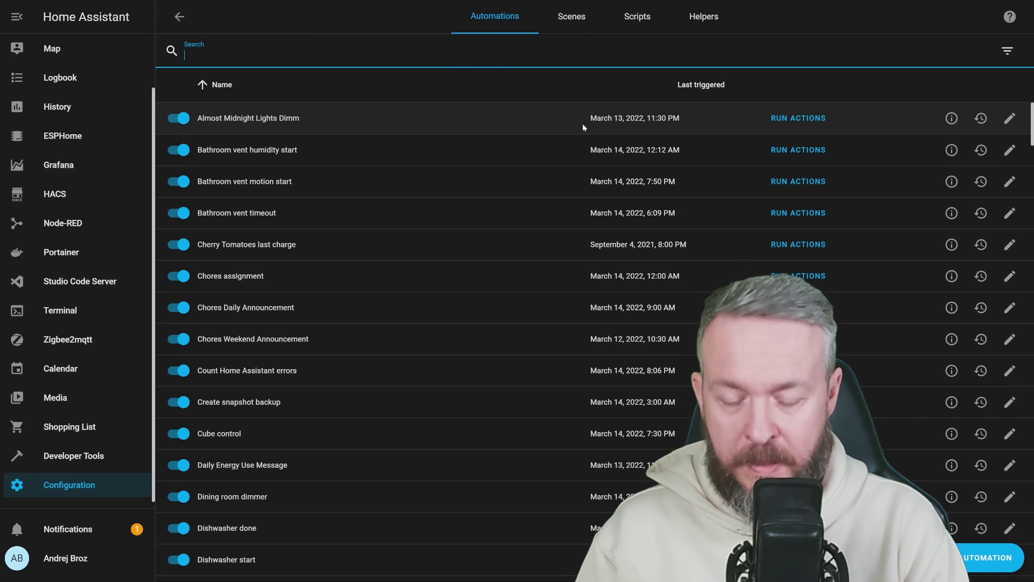
{"action": "type", "text": "sto"}
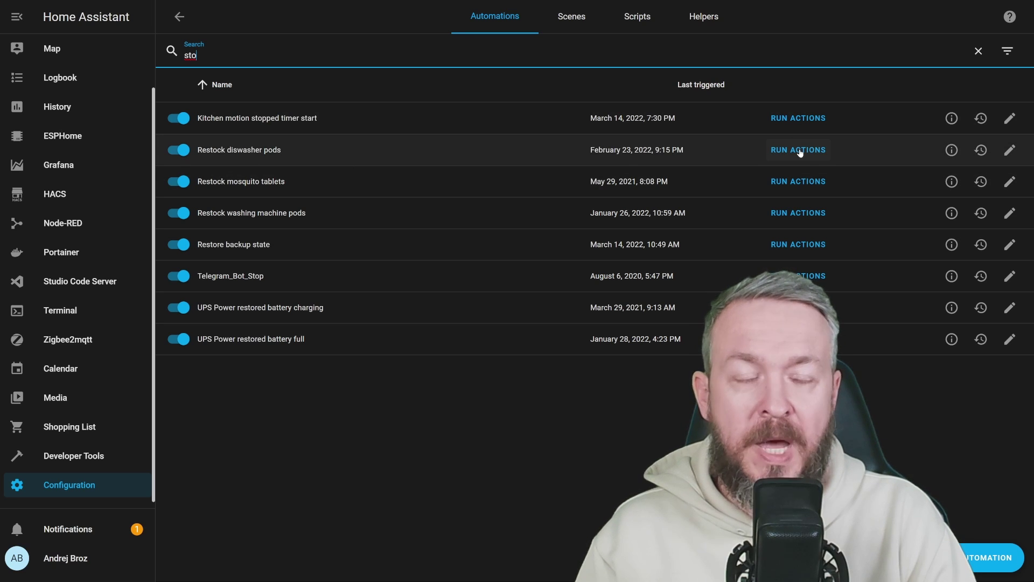
{"action": "left_click", "coordinate": [981, 150]}
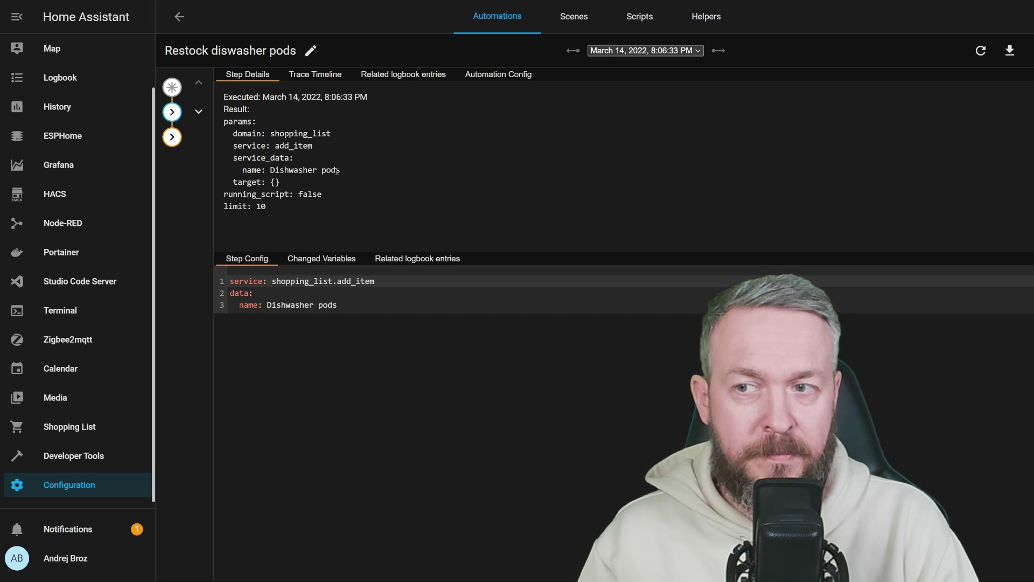
- Open the Shopping List page from the sidebar to check for Dishwasher pods
{"action": "left_click", "coordinate": [107, 429]}
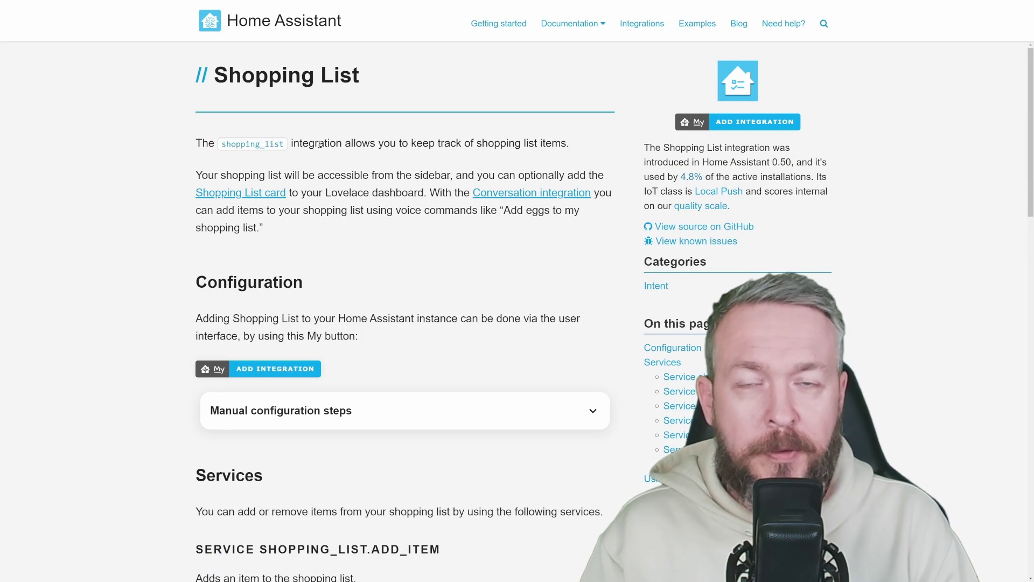
- Scroll the Shopping List docs to Using in Automations and highlight the notify.notify example
{"action": "scroll", "coordinate": [230, 361], "scroll_direction": "down", "scroll_amount": 5}
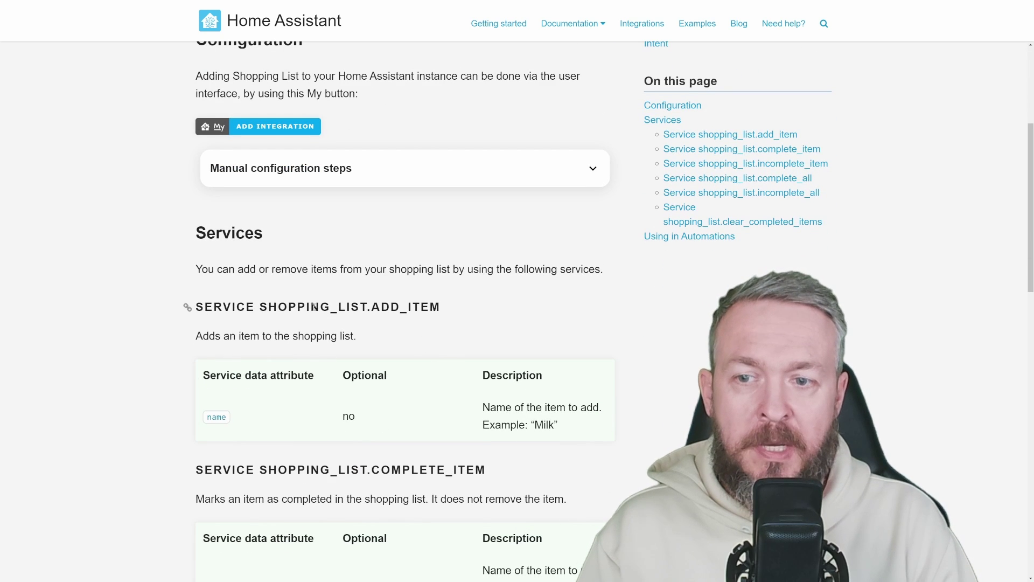
{"action": "scroll", "coordinate": [455, 313], "scroll_direction": "down", "scroll_amount": 2}
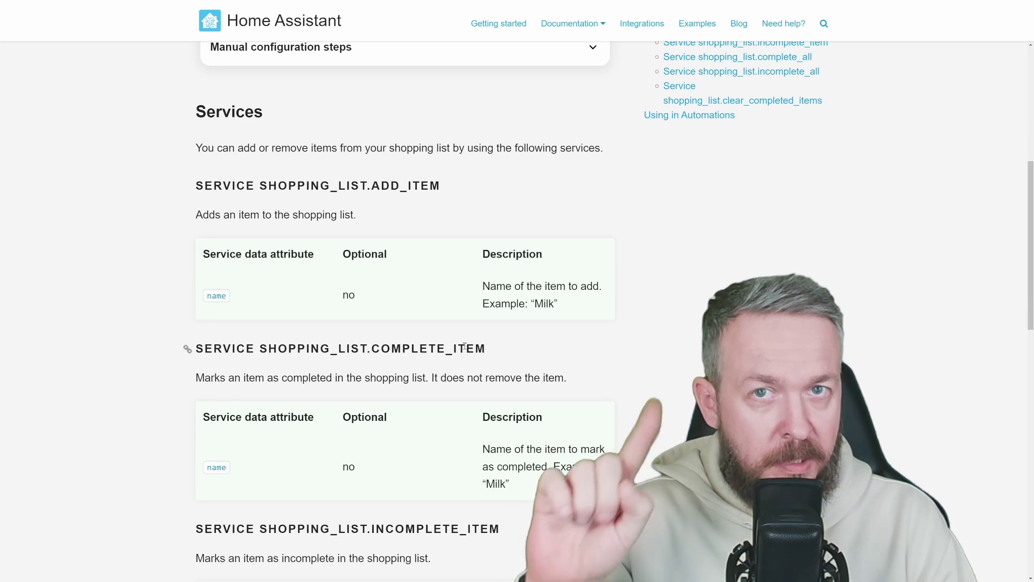
{"action": "scroll", "coordinate": [458, 351], "scroll_direction": "down", "scroll_amount": 3}
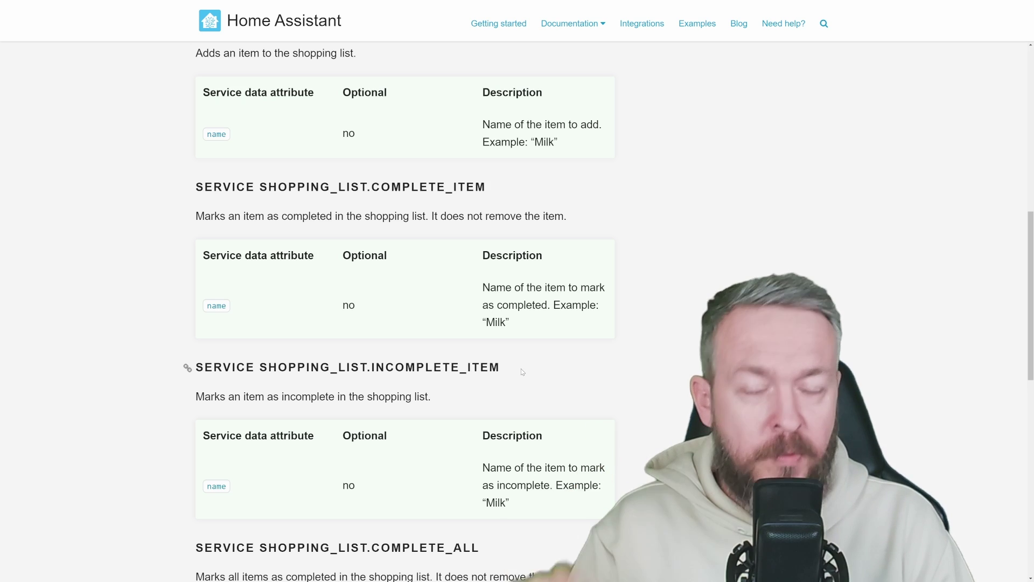
{"action": "scroll", "coordinate": [523, 371], "scroll_direction": "down", "scroll_amount": 3}
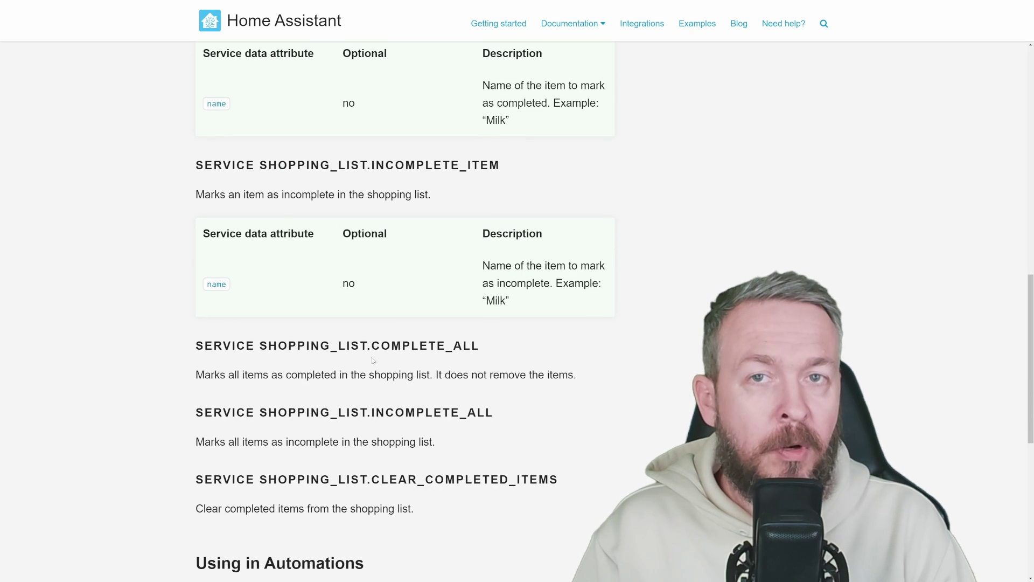
{"action": "scroll", "coordinate": [372, 365], "scroll_direction": "down", "scroll_amount": 2}
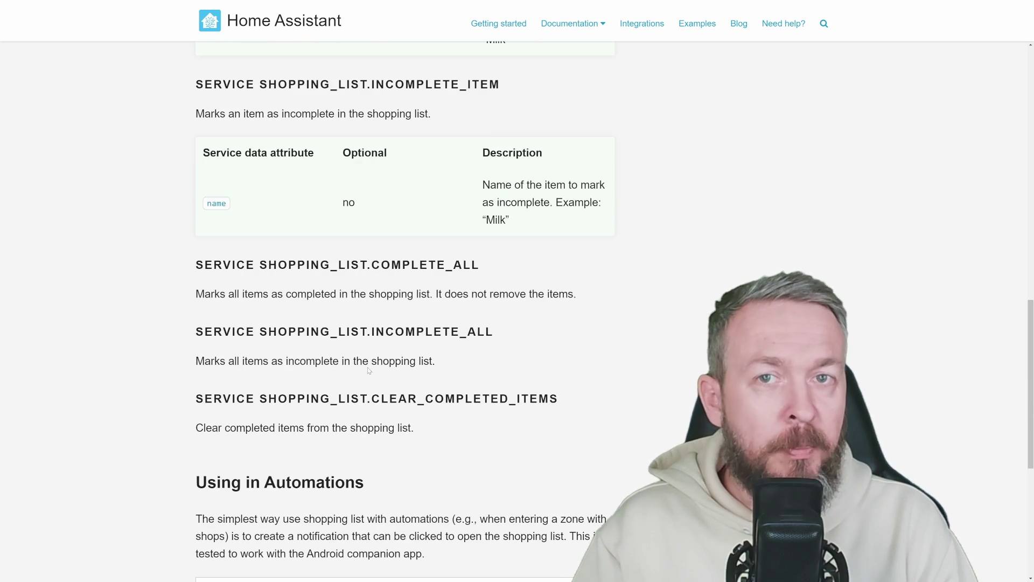
{"action": "scroll", "coordinate": [374, 360], "scroll_direction": "down", "scroll_amount": 3}
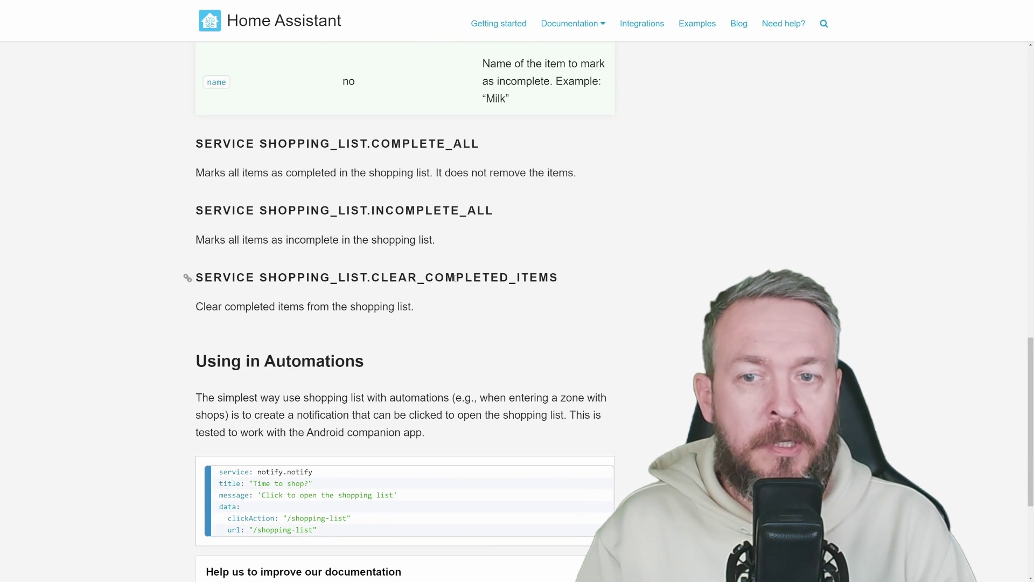
{"action": "scroll", "coordinate": [265, 223], "scroll_direction": "up", "scroll_amount": 2}
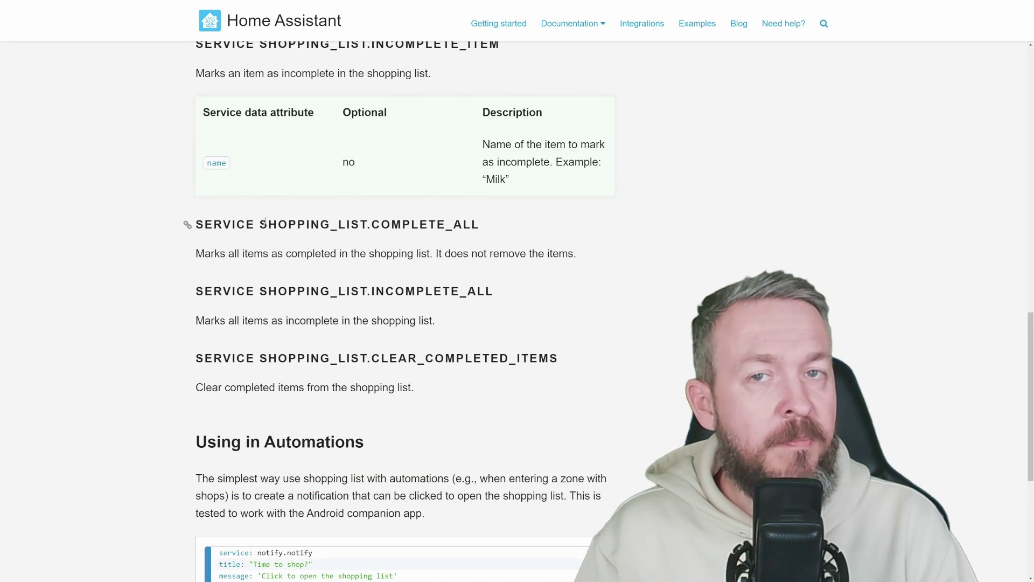
{"action": "left_click_drag", "start_coordinate": [265, 223], "coordinate": [402, 224]}
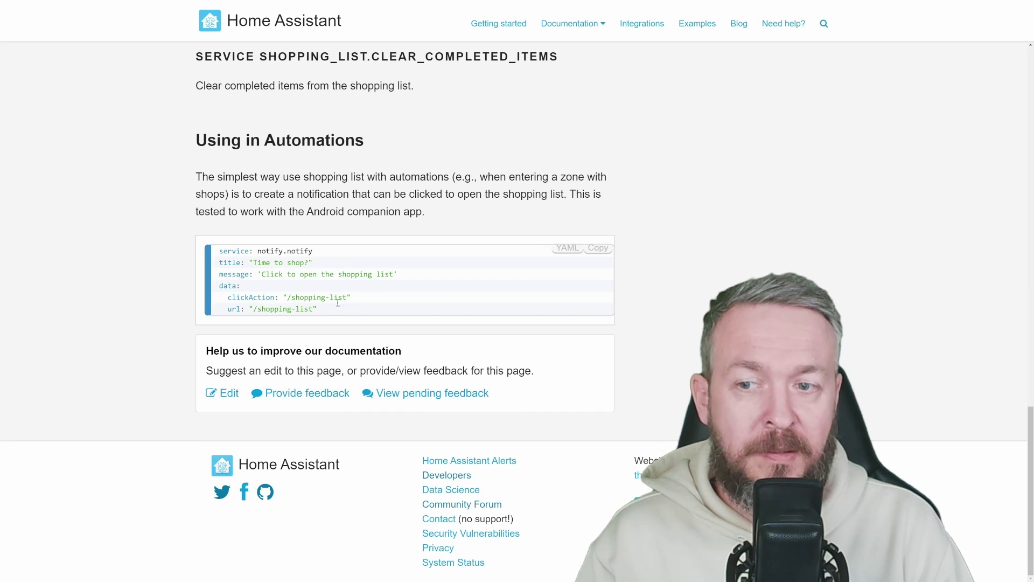
{"action": "left_click_drag", "start_coordinate": [320, 309], "coordinate": [218, 252]}
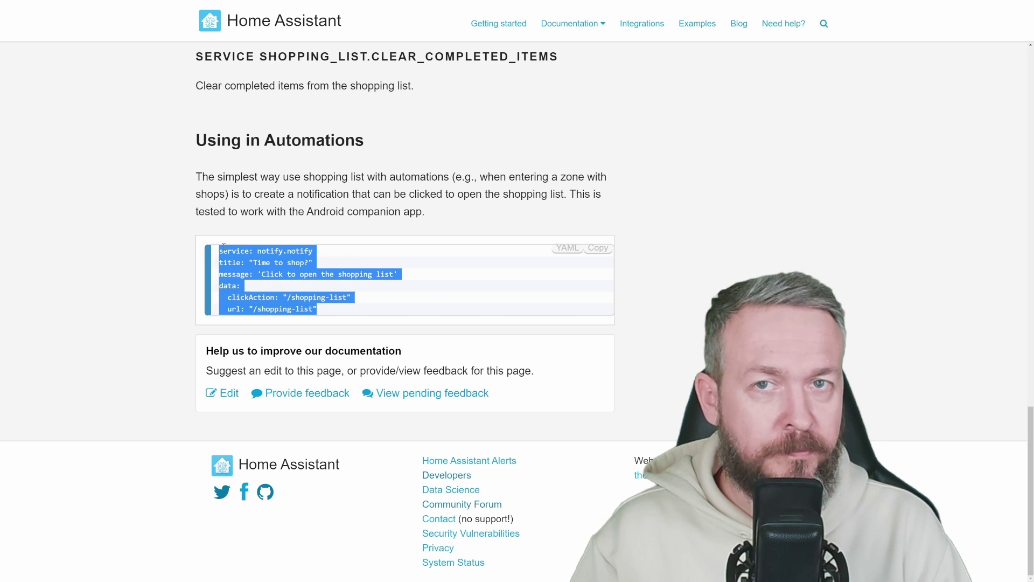
{"action": "left_click", "coordinate": [270, 278]}
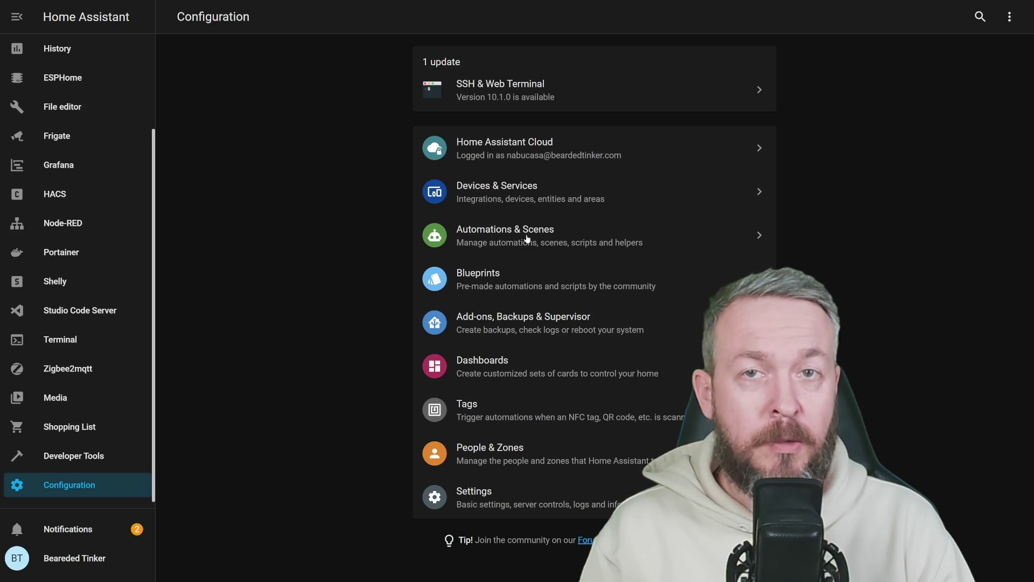
- Create an empty automation named 'Shopping notification'
{"action": "left_click", "coordinate": [527, 238]}
{"action": "left_click", "coordinate": [989, 558]}
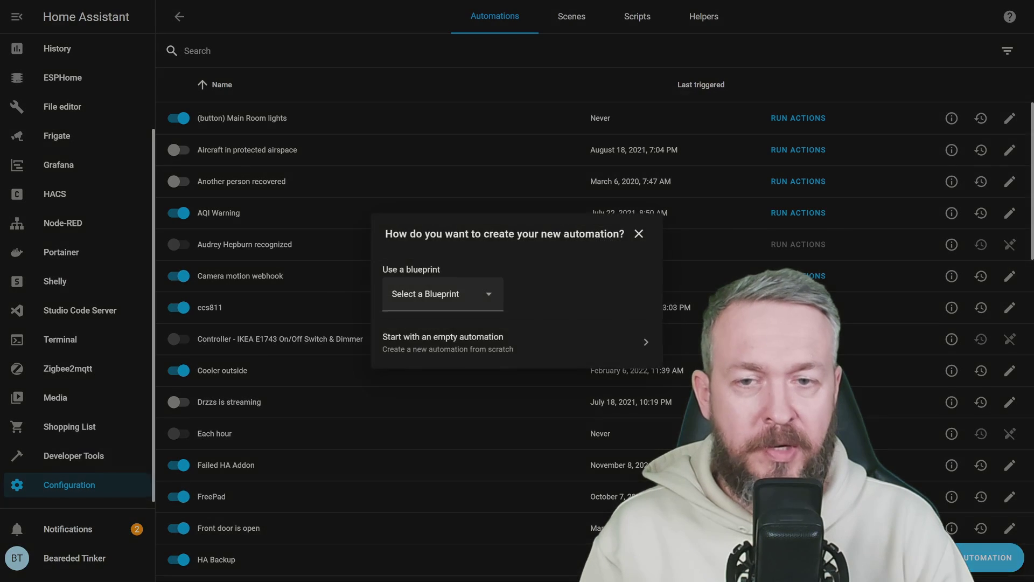
{"action": "left_click", "coordinate": [521, 362]}
{"action": "triple_click", "coordinate": [439, 143]}
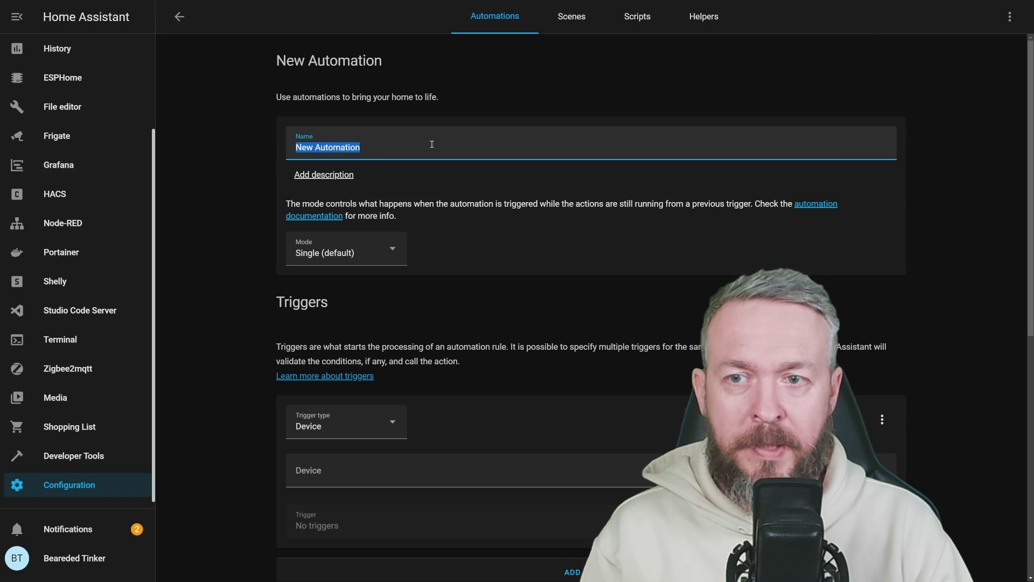
{"action": "type", "text": "Shop"}
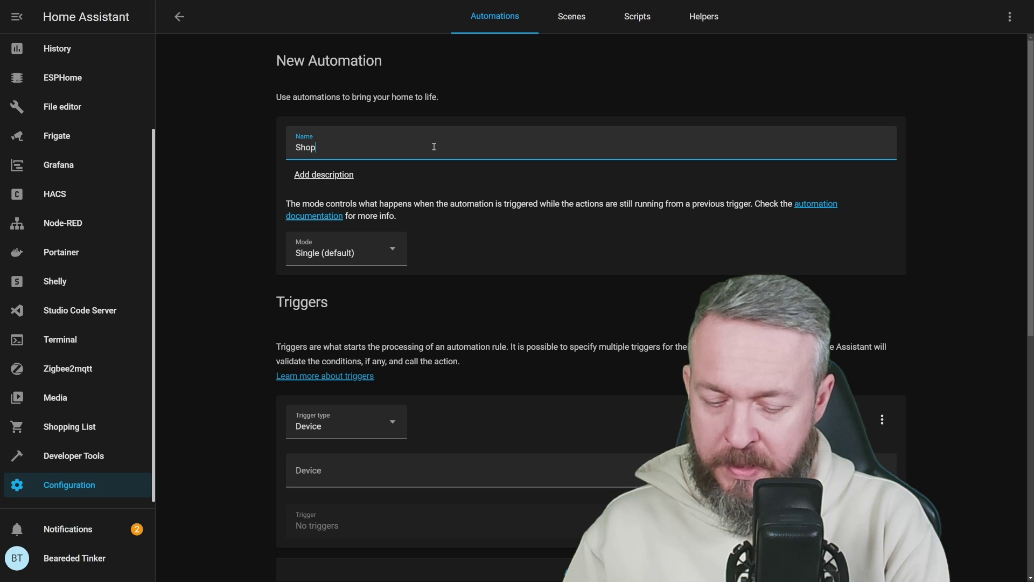
{"action": "type", "text": "ping notification"}
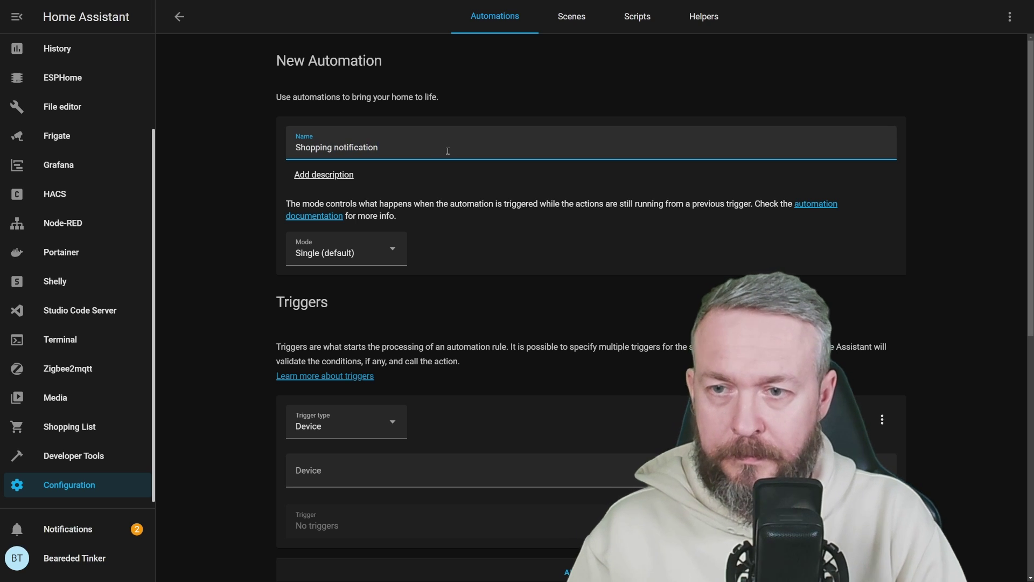
- Add a Zone trigger on the home zone tracking the user's person entity
{"action": "scroll", "coordinate": [393, 380], "scroll_direction": "down", "scroll_amount": 3}
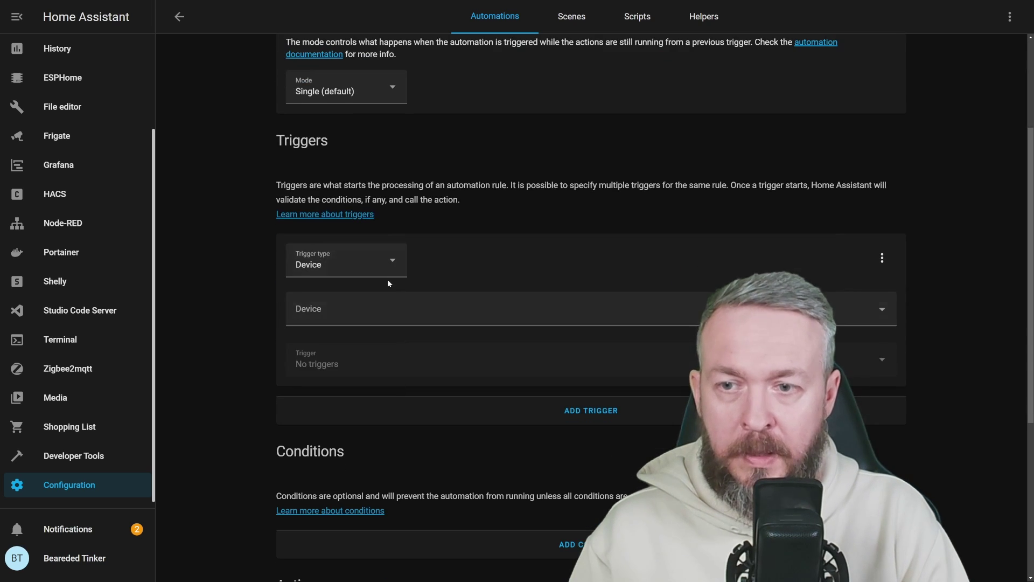
{"action": "left_click", "coordinate": [394, 263]}
{"action": "scroll", "coordinate": [346, 411], "scroll_direction": "down", "scroll_amount": 3}
{"action": "left_click", "coordinate": [307, 544]}
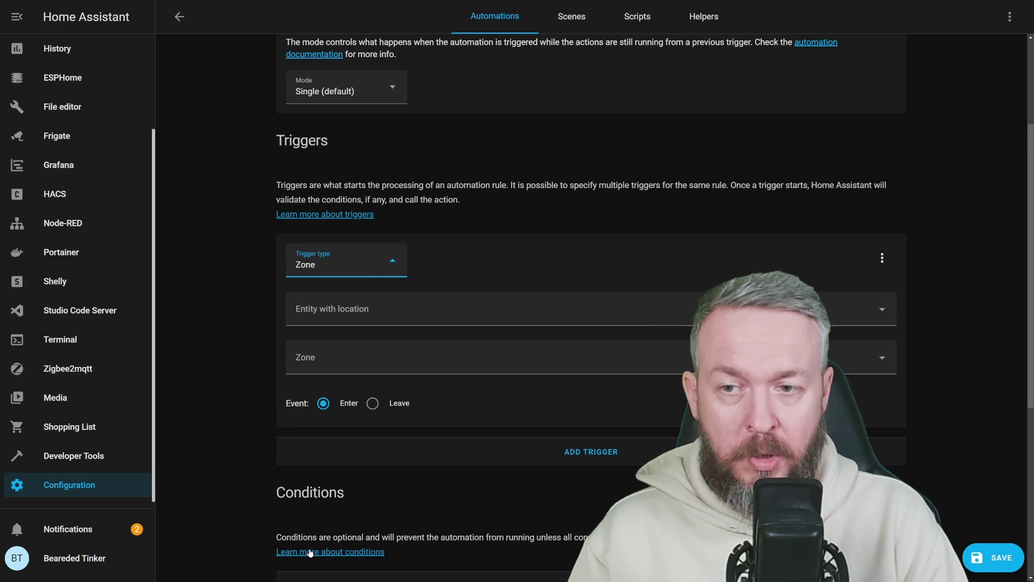
{"action": "left_click", "coordinate": [383, 358]}
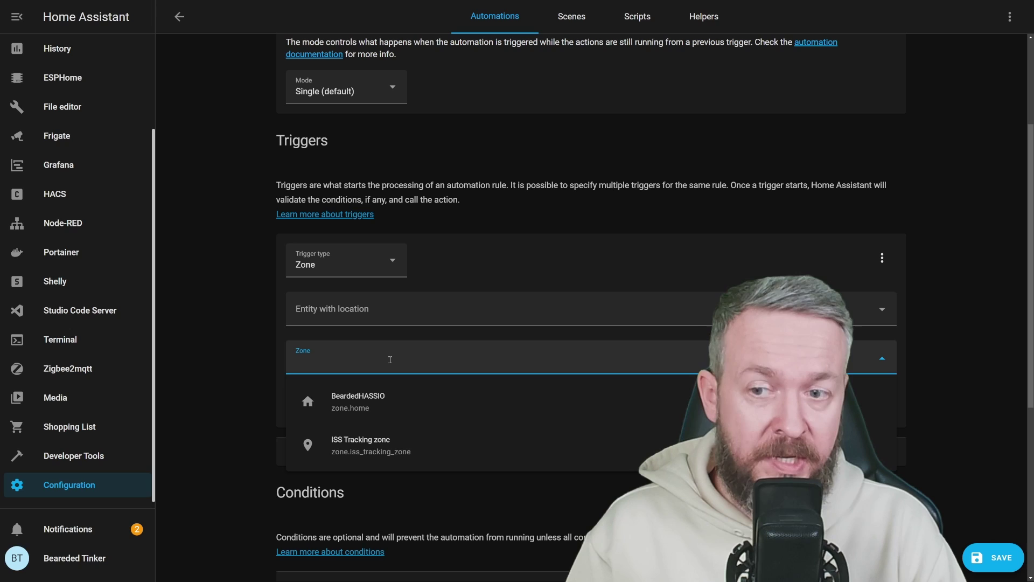
{"action": "left_click", "coordinate": [389, 401]}
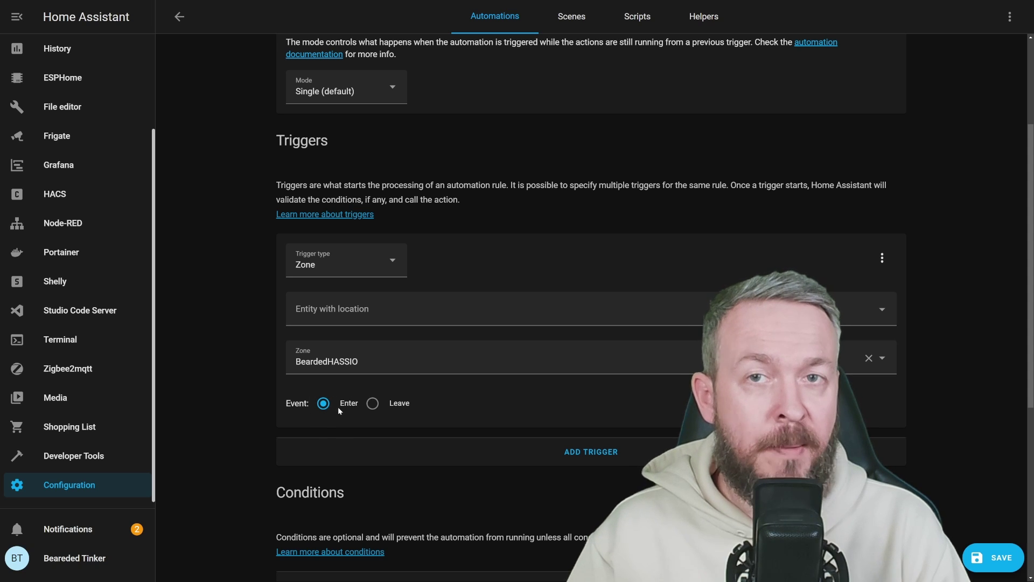
{"action": "left_click", "coordinate": [462, 315]}
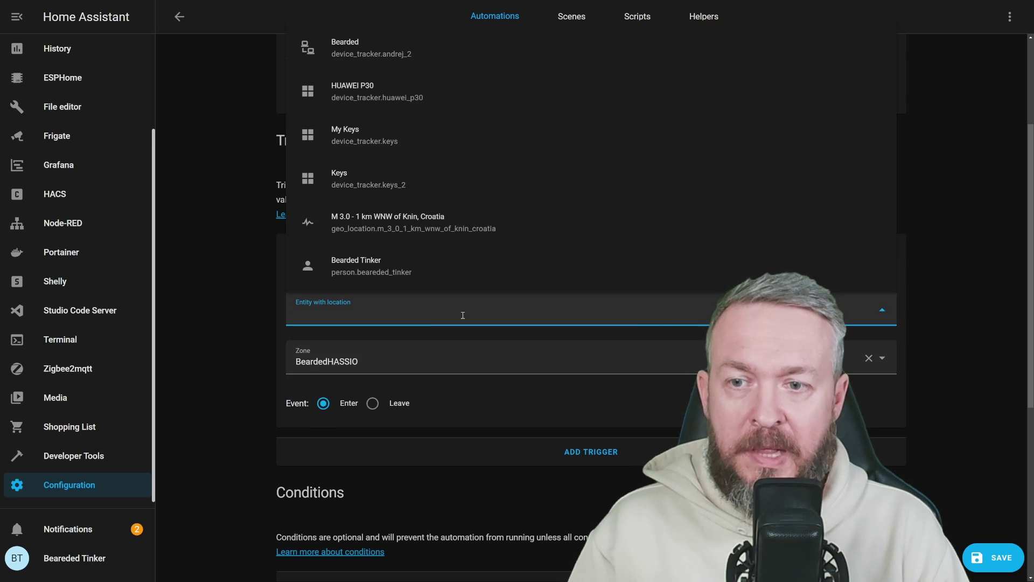
{"action": "left_click", "coordinate": [412, 273]}
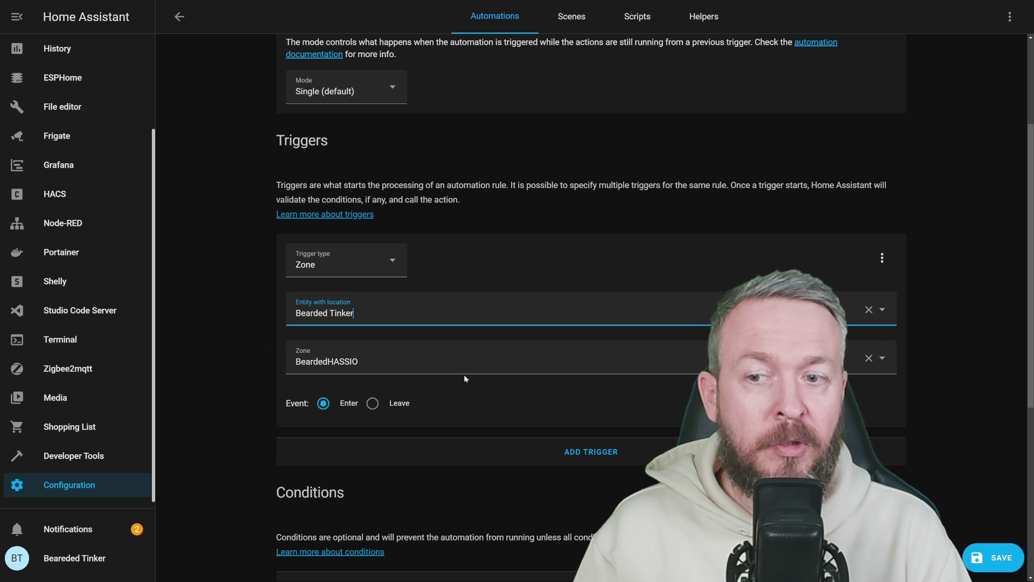
- Make the action a Call service action using the notify service
{"action": "scroll", "coordinate": [320, 335], "scroll_direction": "down", "scroll_amount": 6}
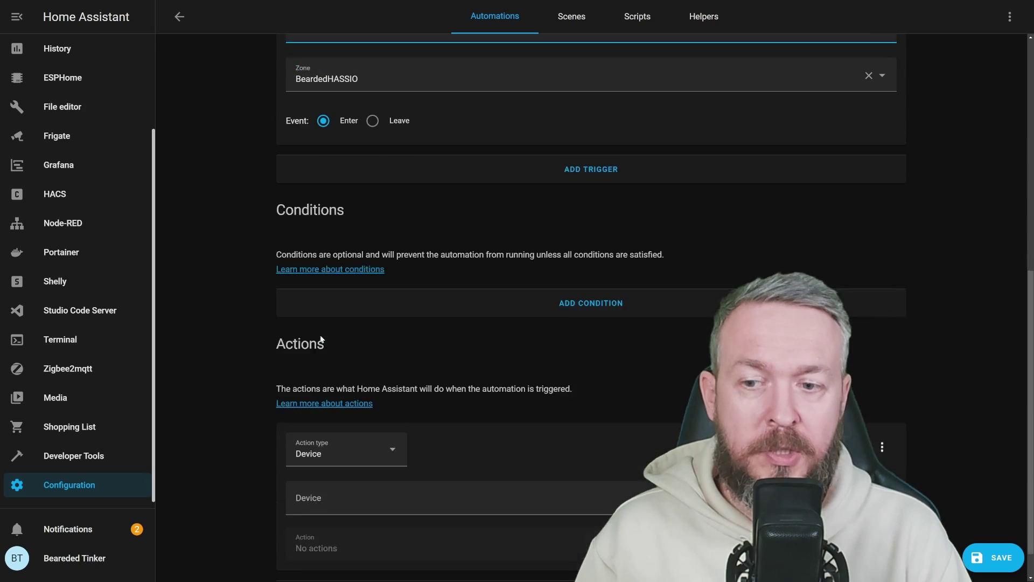
{"action": "left_click", "coordinate": [371, 410]}
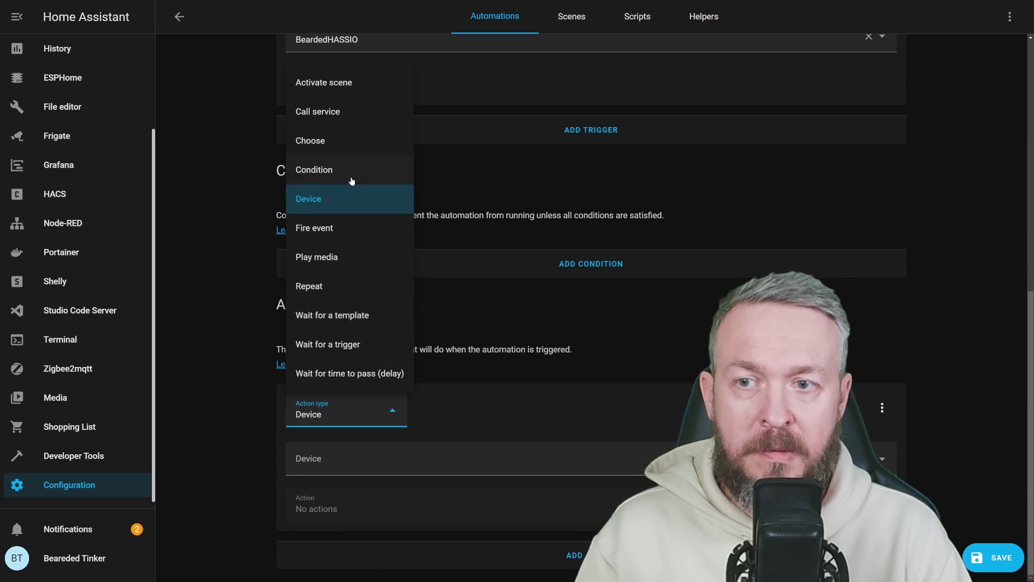
{"action": "scroll", "coordinate": [351, 180], "scroll_direction": "up", "scroll_amount": 2}
{"action": "left_click", "coordinate": [323, 233]}
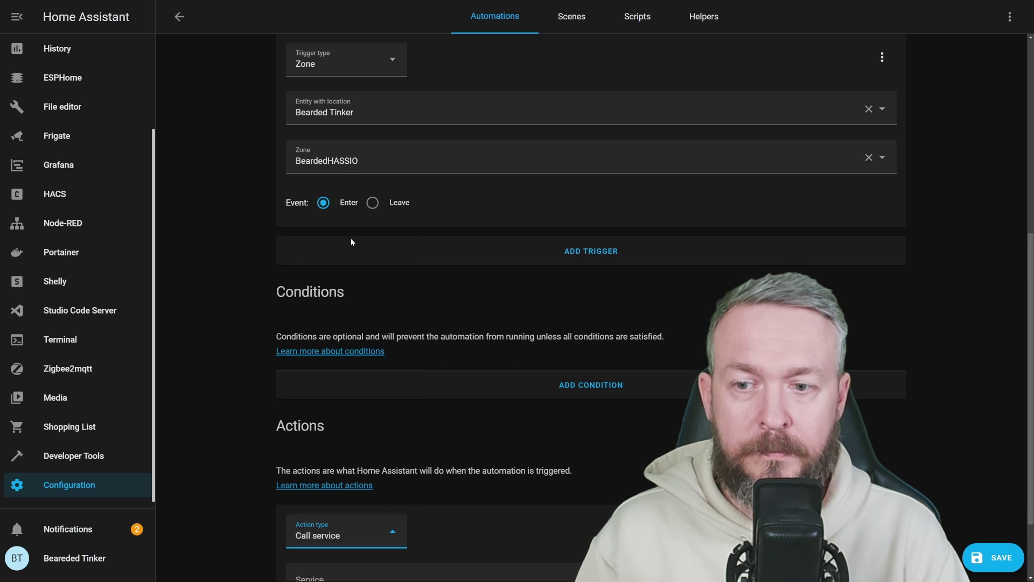
{"action": "scroll", "coordinate": [375, 479], "scroll_direction": "down", "scroll_amount": 2}
{"action": "left_click", "coordinate": [376, 479]}
{"action": "type", "text": "no"}
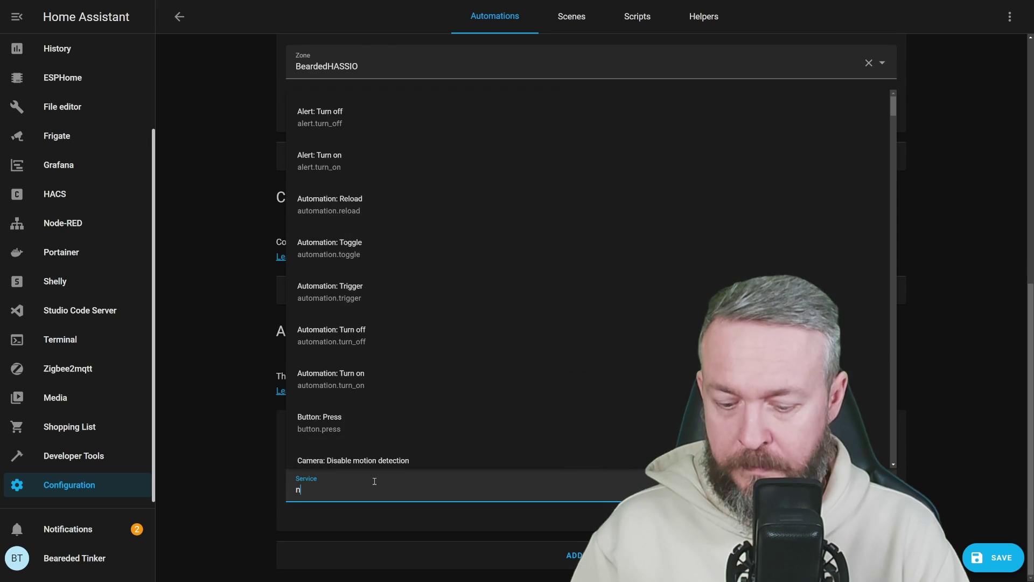
{"action": "left_click", "coordinate": [429, 205]}
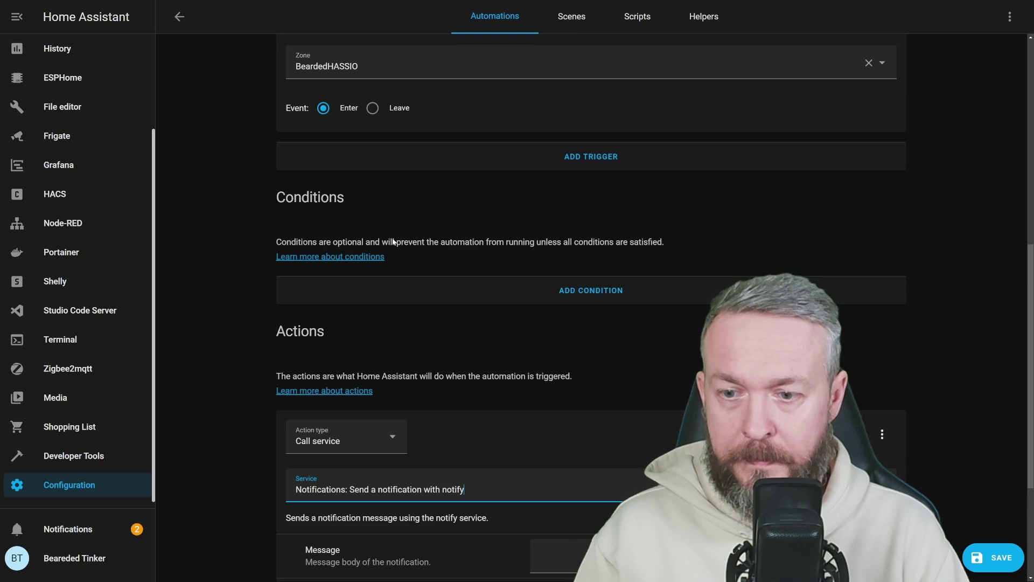
- Set the notification message to 'Here is shopping list' and the title to 'Shop here'
{"action": "scroll", "coordinate": [444, 293], "scroll_direction": "down", "scroll_amount": 3}
{"action": "left_click", "coordinate": [565, 354]}
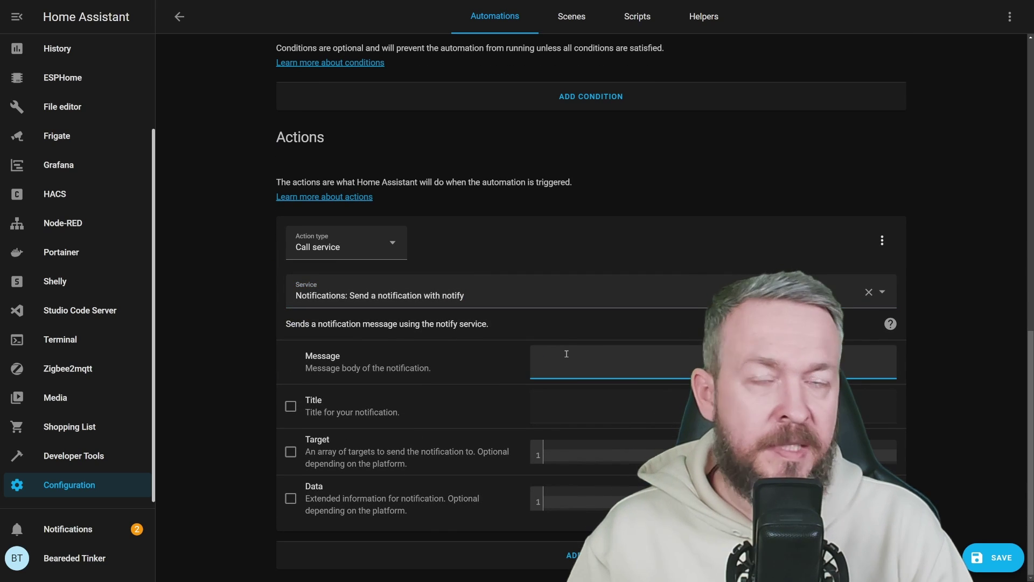
{"action": "type", "text": "Here is"}
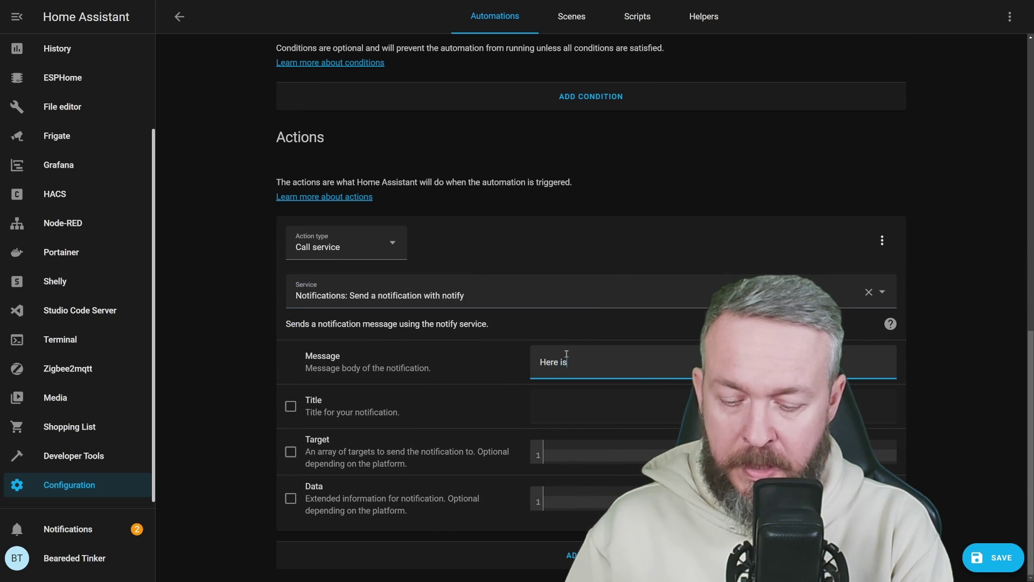
{"action": "type", "text": " shopping list"}
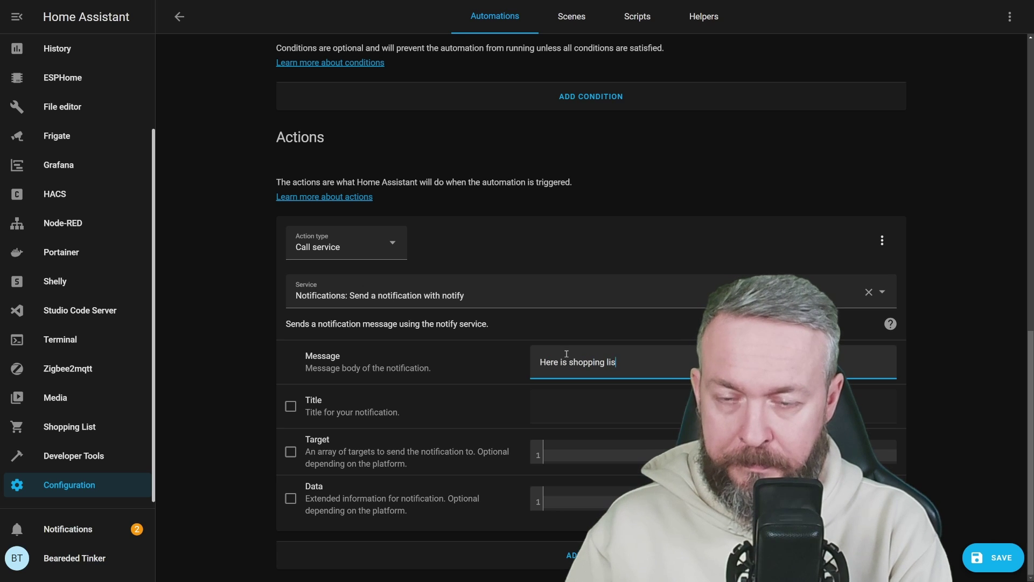
{"action": "key", "text": "Tab"}
{"action": "key", "text": "space"}
{"action": "left_click", "coordinate": [533, 412]}
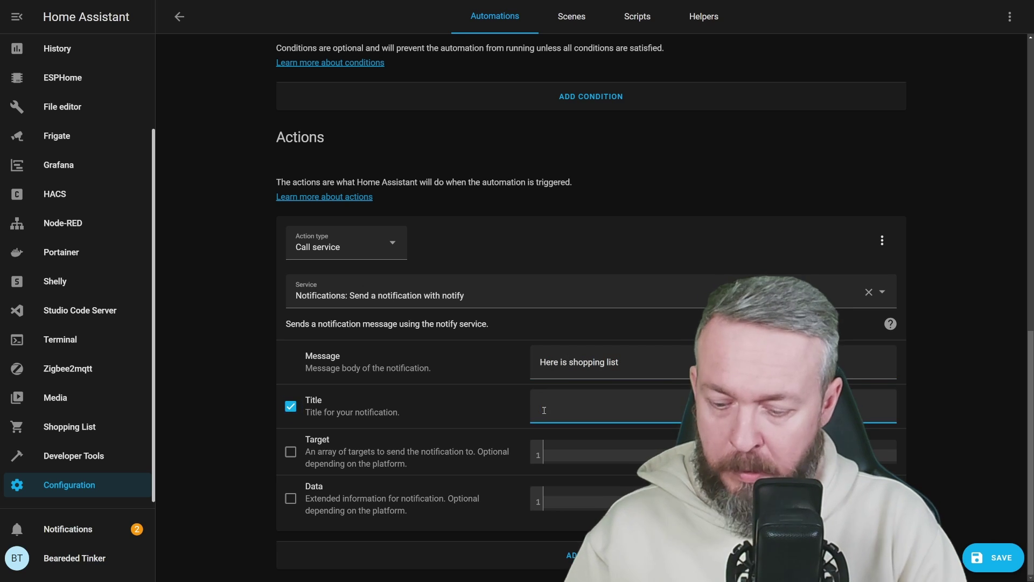
{"action": "type", "text": "Shop here"}
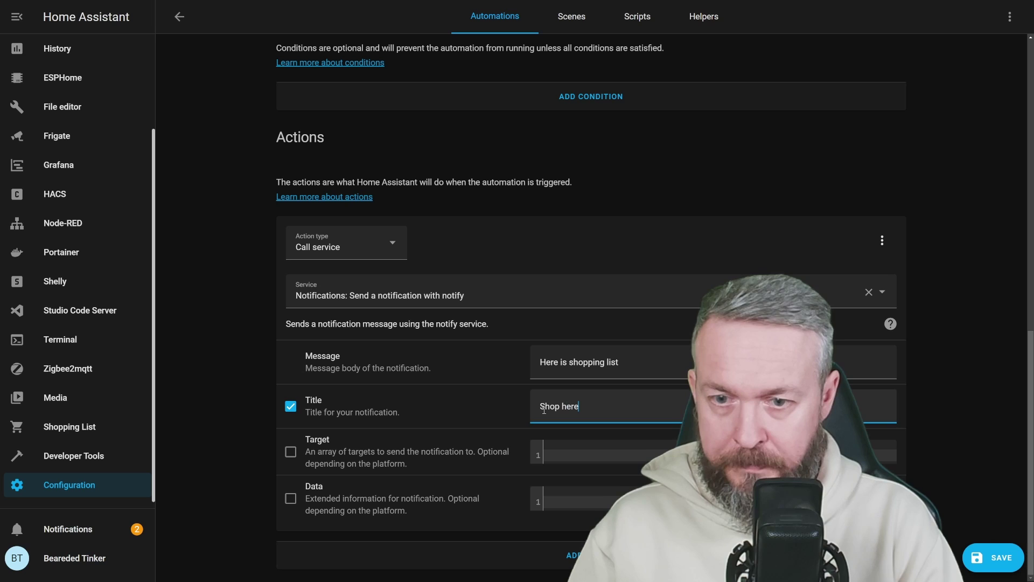
- Add notification data with clickAction and url both set to '/shopping-list'
{"action": "left_click", "coordinate": [544, 501]}
{"action": "key", "text": "Return"}
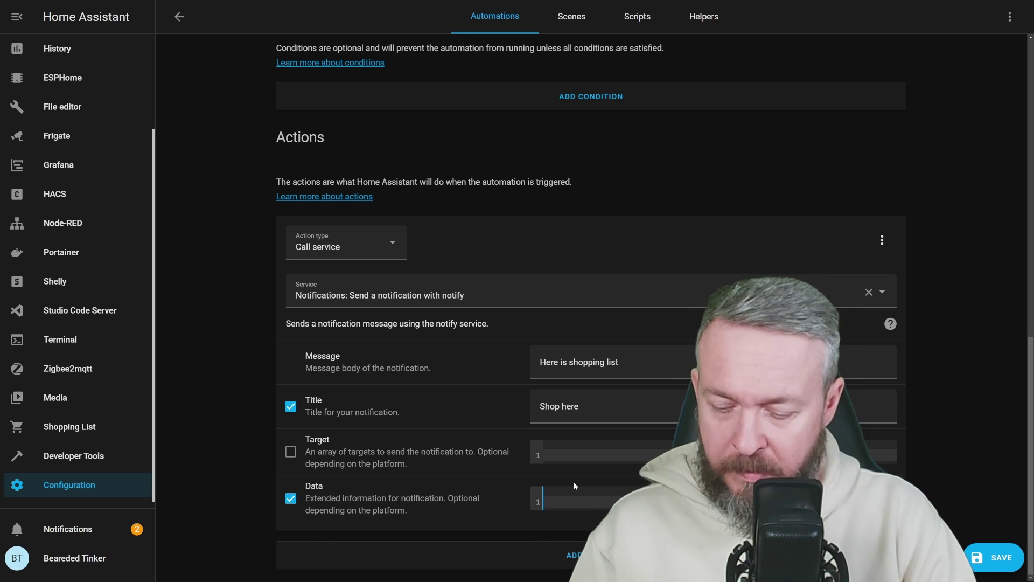
{"action": "type", "text": "clic"}
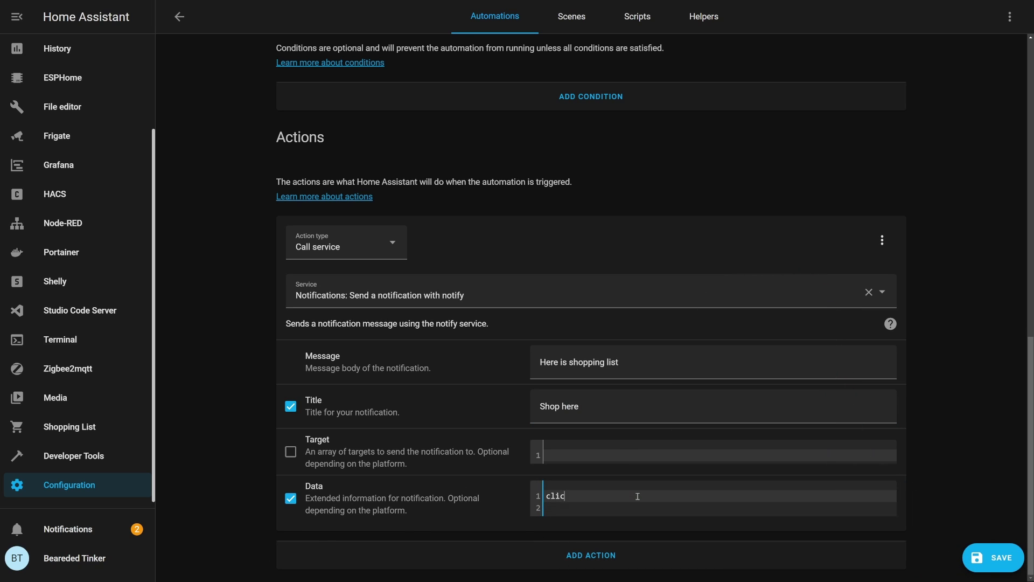
{"action": "type", "text": "kAction:"}
{"action": "type", "text": " \""}
{"action": "type", "text": "/shopping-"}
{"action": "type", "text": "list\" "}
{"action": "type", "text": "url:"}
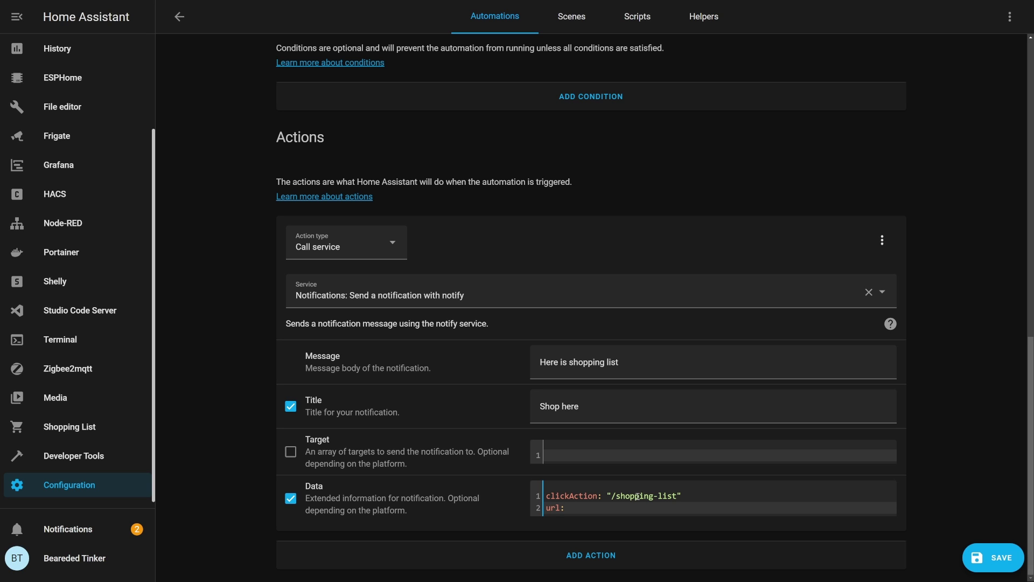
{"action": "type", "text": " \"/shopping-list\""}
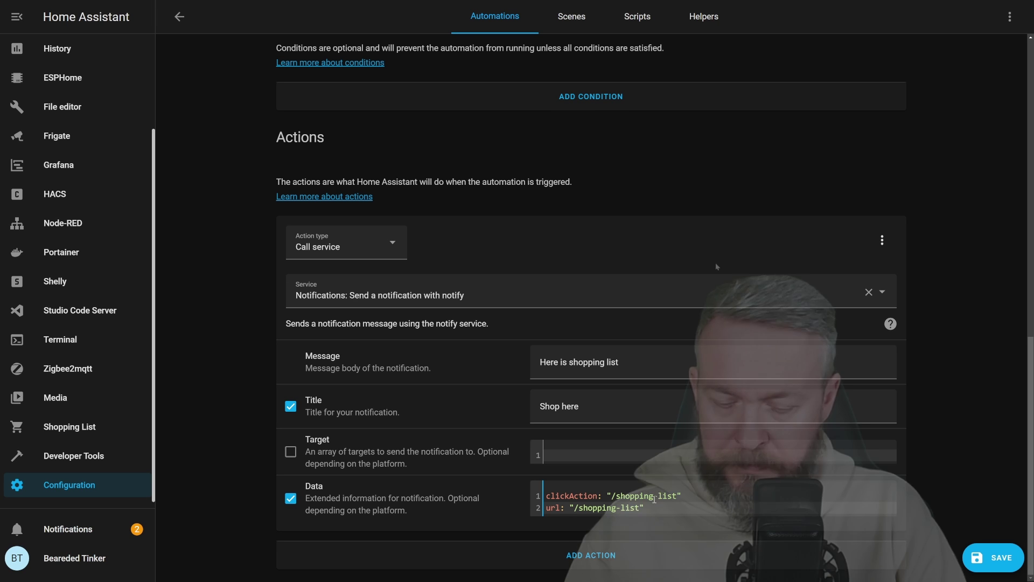
{"action": "left_click", "coordinate": [501, 375]}
{"action": "scroll", "coordinate": [499, 373], "scroll_direction": "up", "scroll_amount": 12}
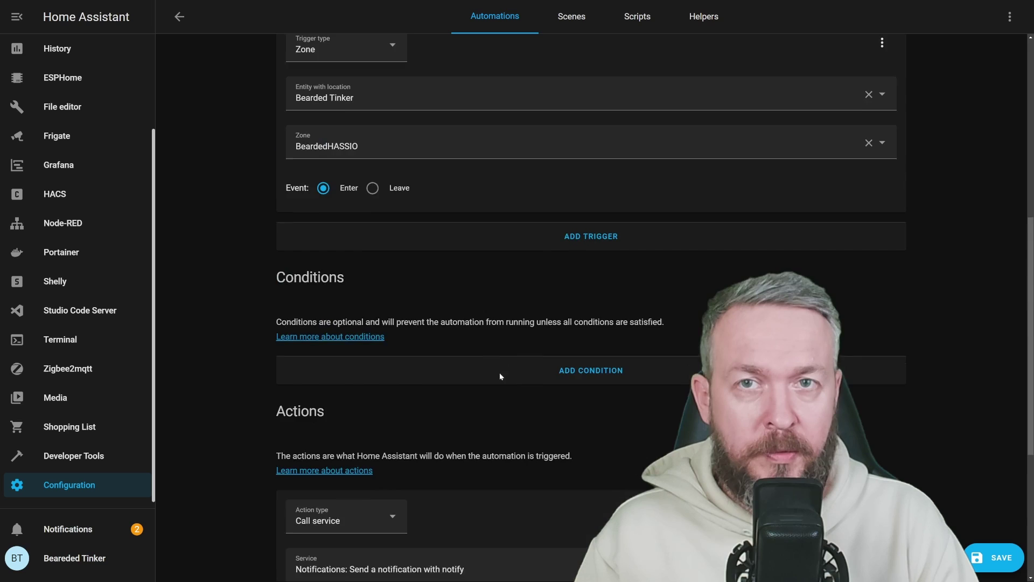
{"action": "scroll", "coordinate": [405, 351], "scroll_direction": "down", "scroll_amount": 2}
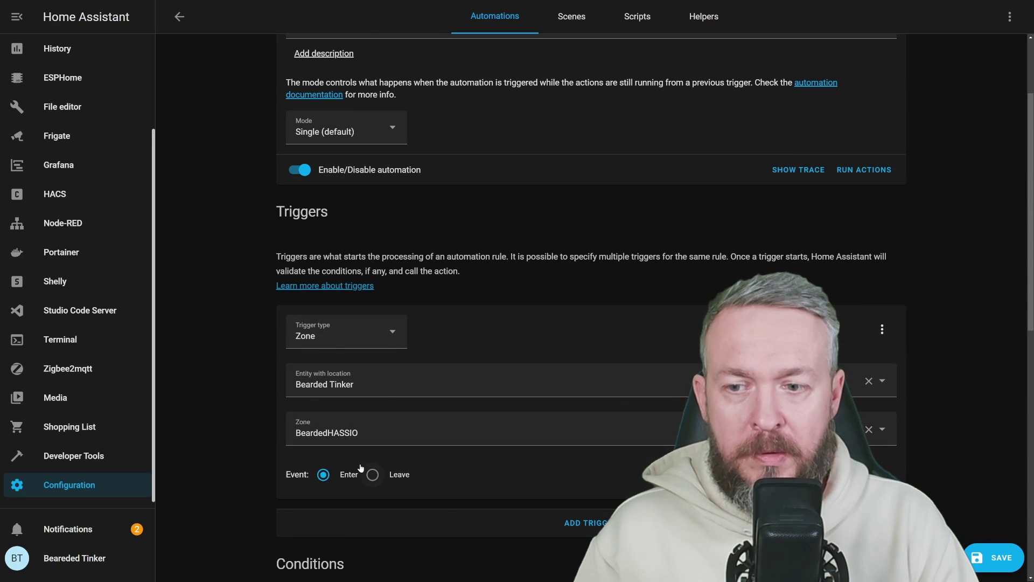
{"action": "scroll", "coordinate": [284, 388], "scroll_direction": "down", "scroll_amount": 1}
{"action": "scroll", "coordinate": [285, 393], "scroll_direction": "down", "scroll_amount": 10}
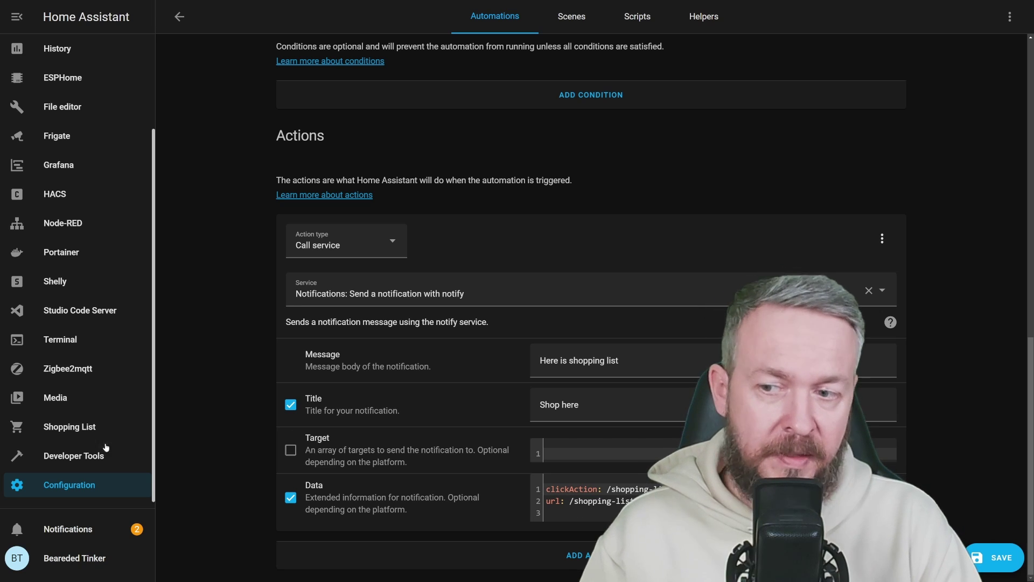
- Go back to the Shopping List page, which lists Subscribe and Milk, via the sidebar
{"action": "left_click", "coordinate": [97, 426]}
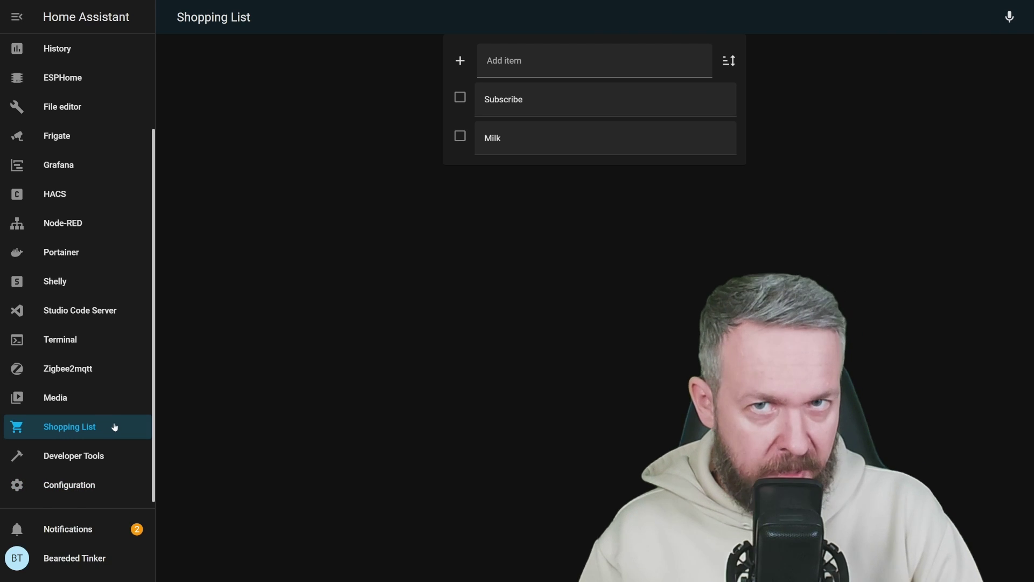